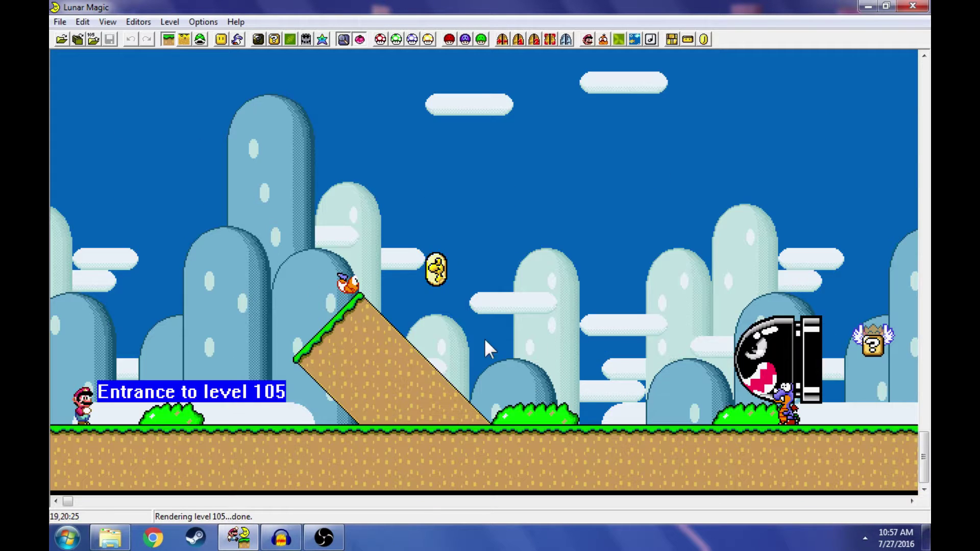
Open the overworld editor and look over the main map and the submaps.
scroll(484, 338, "right", 5)
scroll(451, 363, "left", 5)
left_click(307, 40)
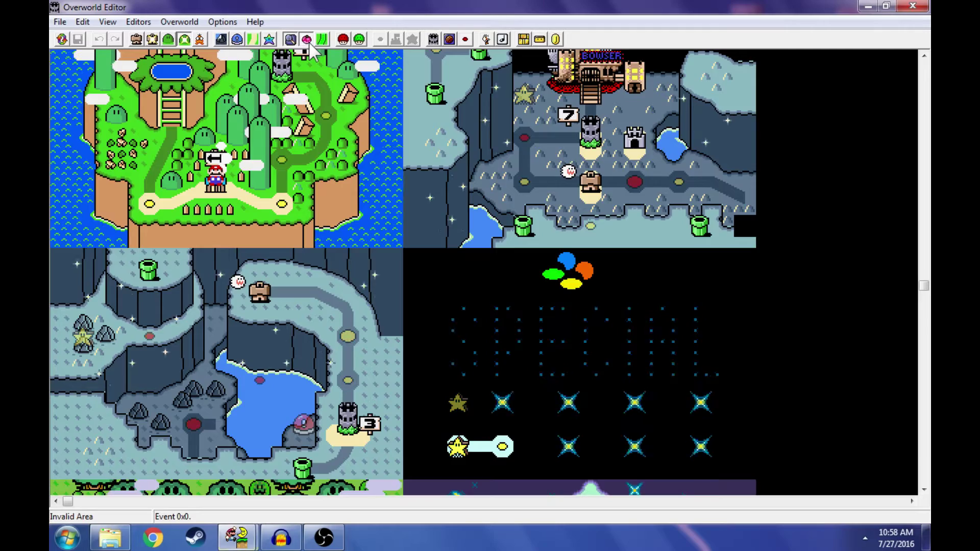
scroll(572, 303, "up", 1)
scroll(525, 249, "down", 15)
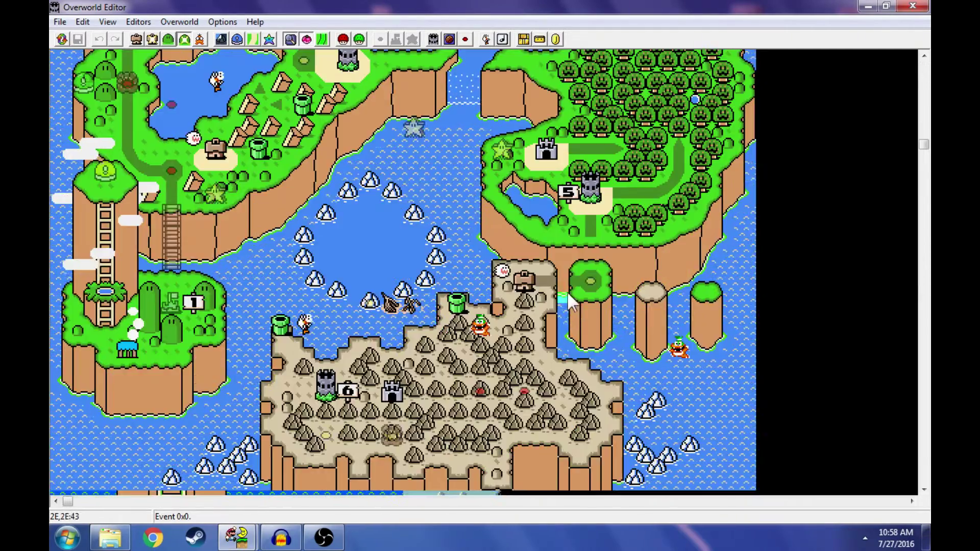
scroll(496, 251, "up", 15)
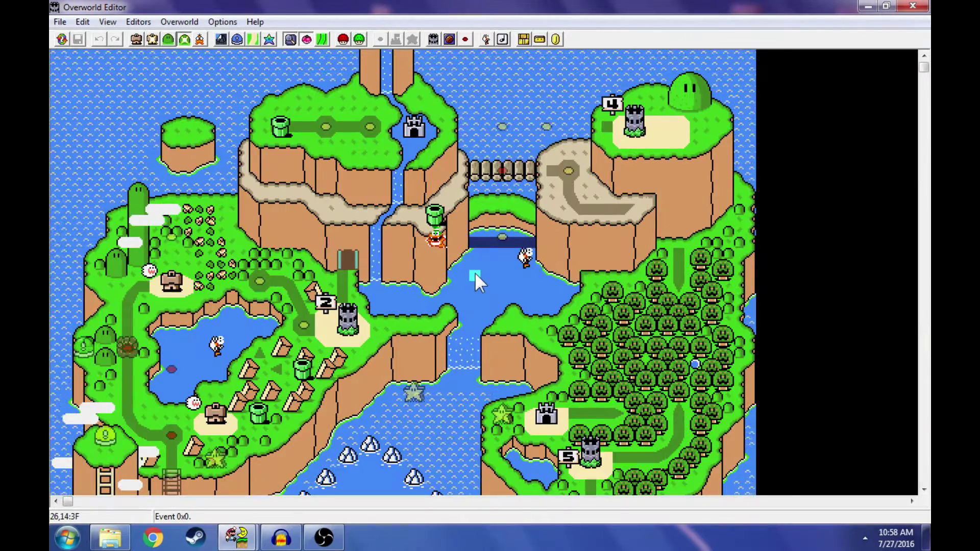
scroll(434, 194, "down", 15)
scroll(408, 215, "up", 3)
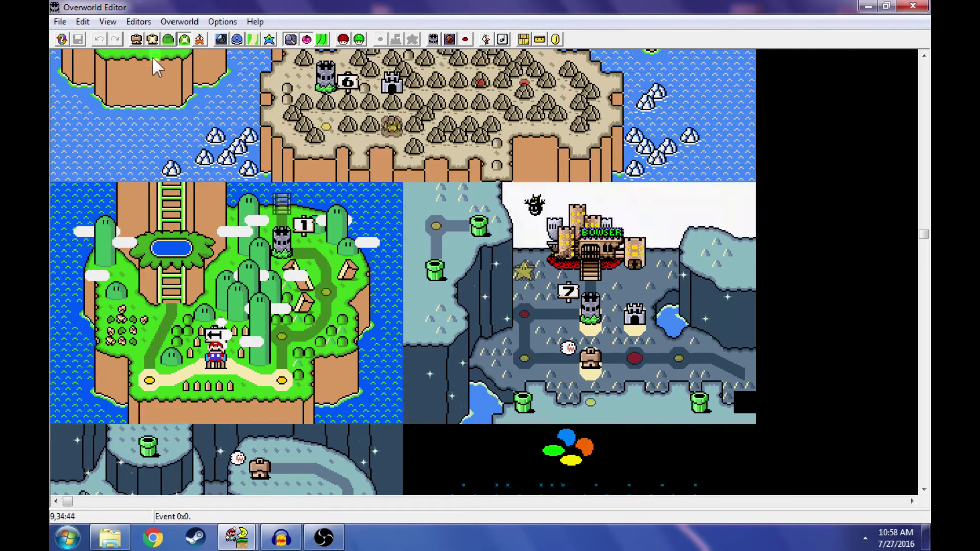
Switch to Layer 1 16x16 editing and view the level tile settings of the level west of Yoshi's house.
left_click(137, 39)
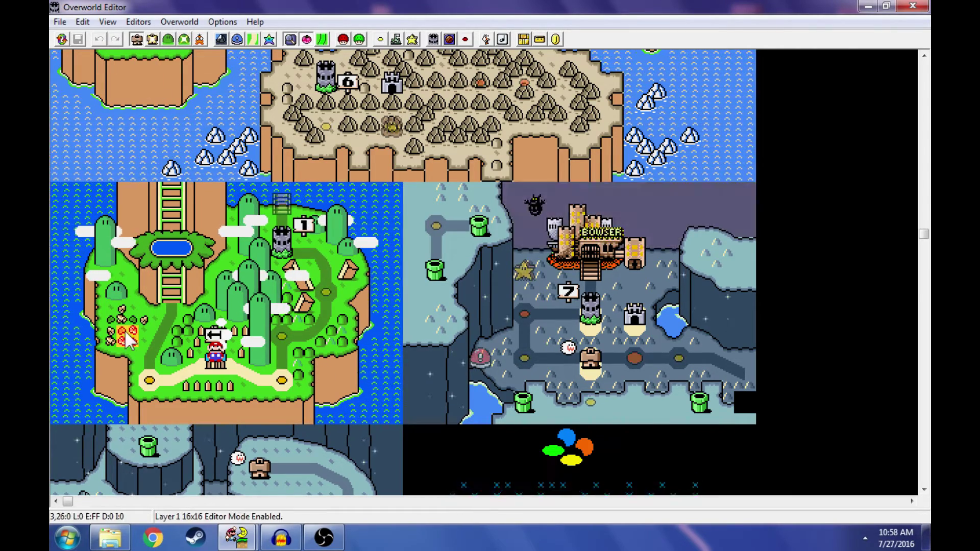
left_click(151, 381)
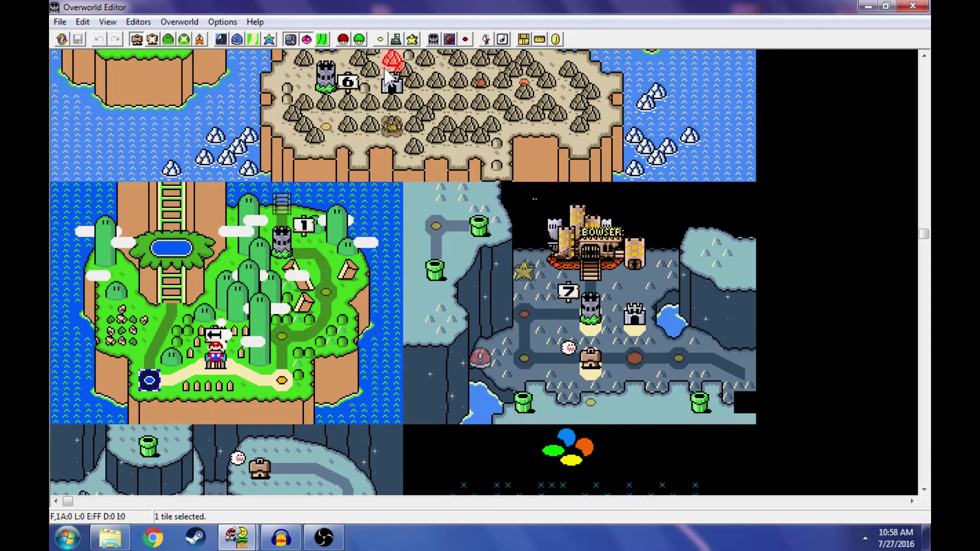
left_click(382, 39)
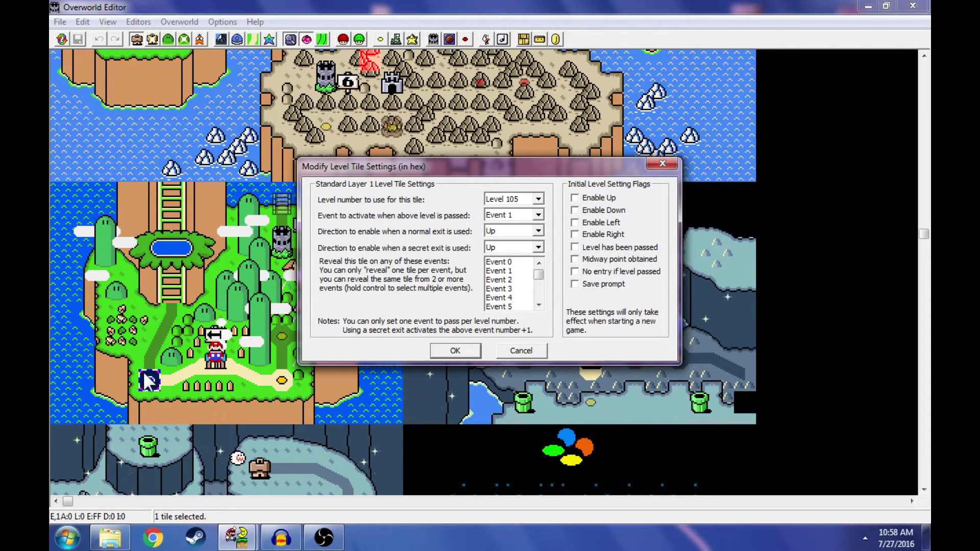
key("Escape")
View the level tile settings of the level east of Yoshi's house, leaving them as they are.
left_click(282, 381)
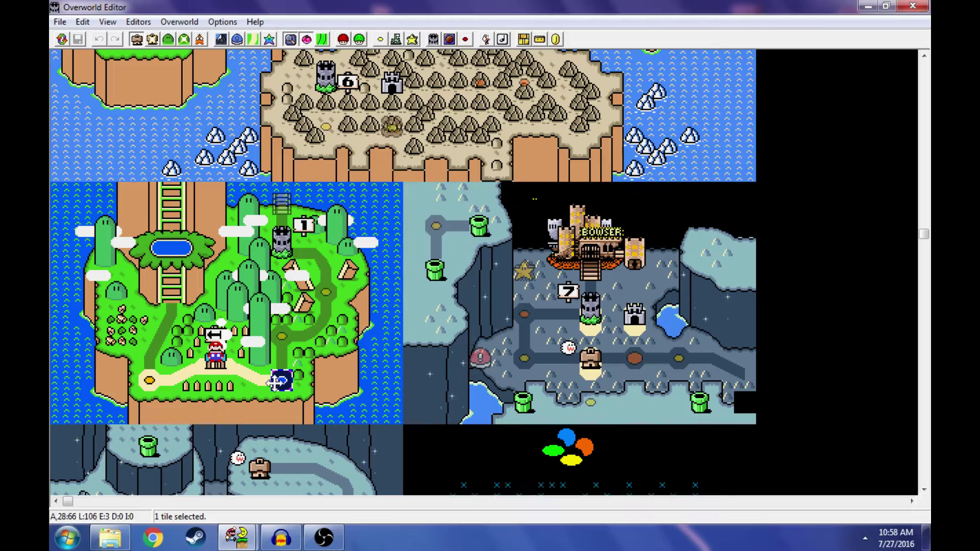
left_click(387, 41)
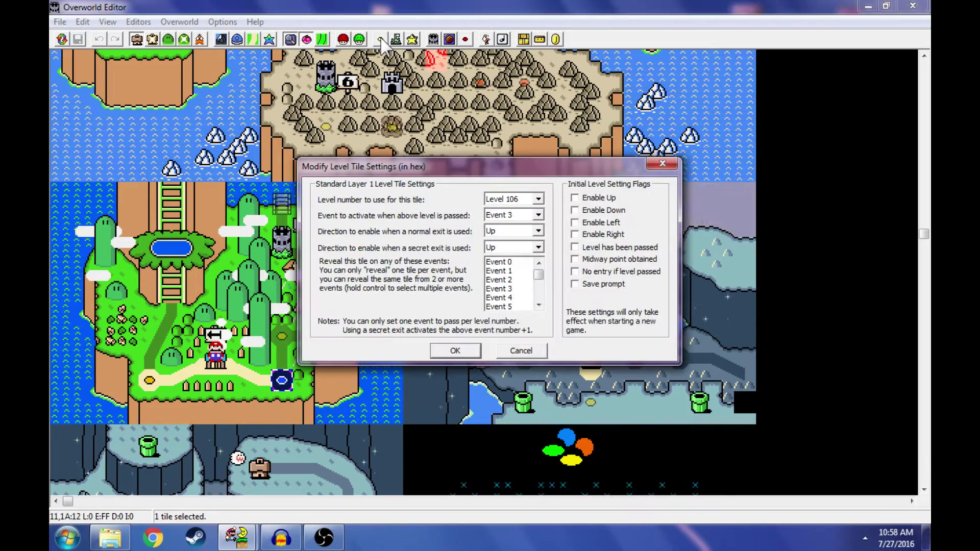
key("Escape")
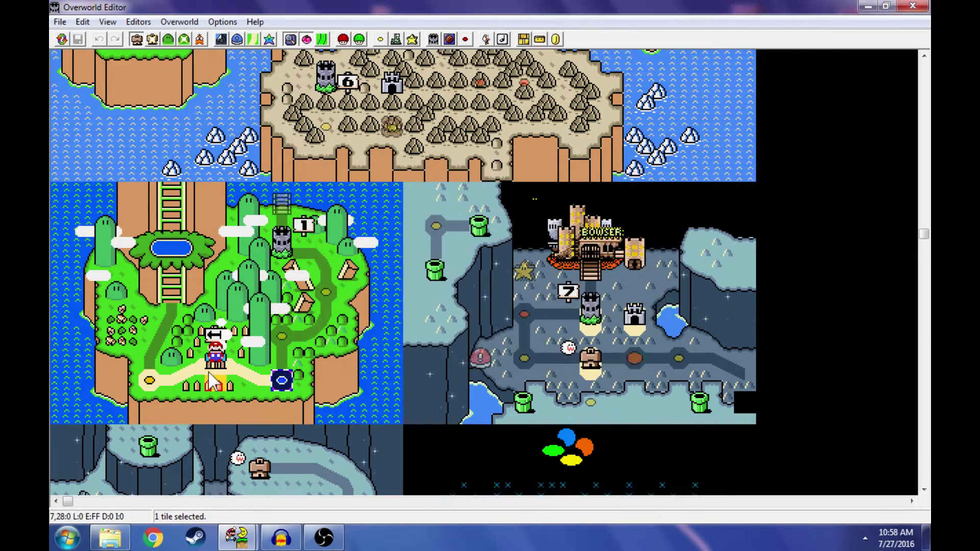
scroll(198, 444, "down", 5)
scroll(198, 442, "up", 4)
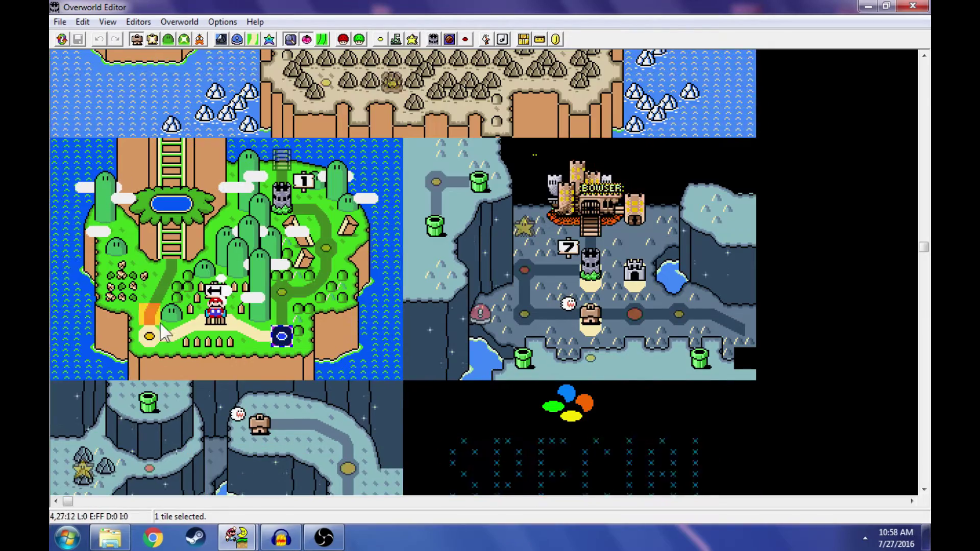
left_click(152, 338)
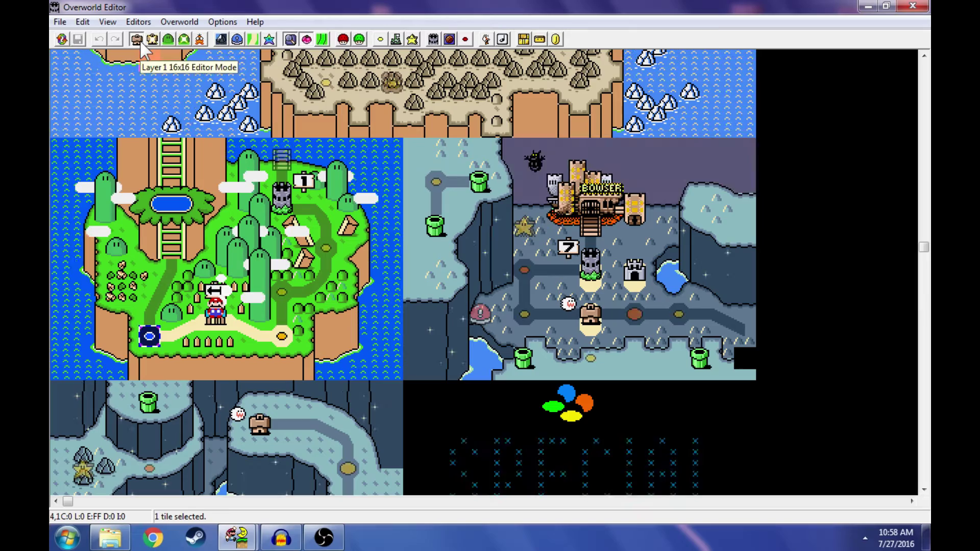
Switch to Layer 2 event editing and go back to the first event, Event 0x0.
left_click(186, 40)
scroll(218, 174, "up", 3)
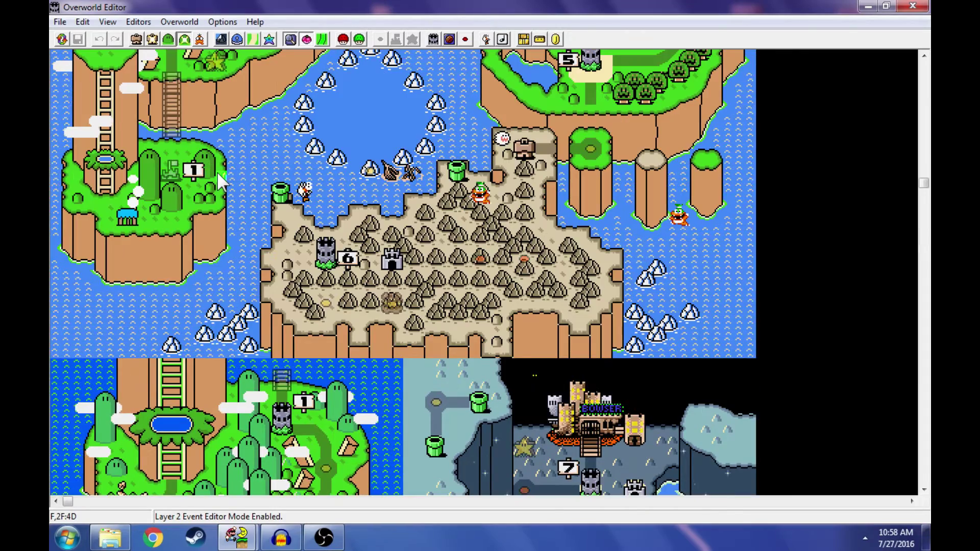
scroll(217, 172, "down", 3)
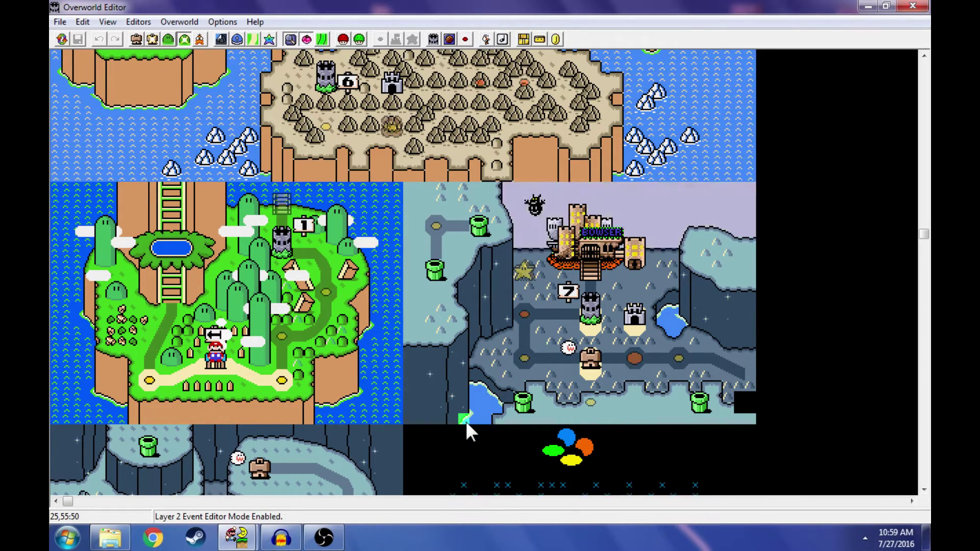
key("Page_Down")
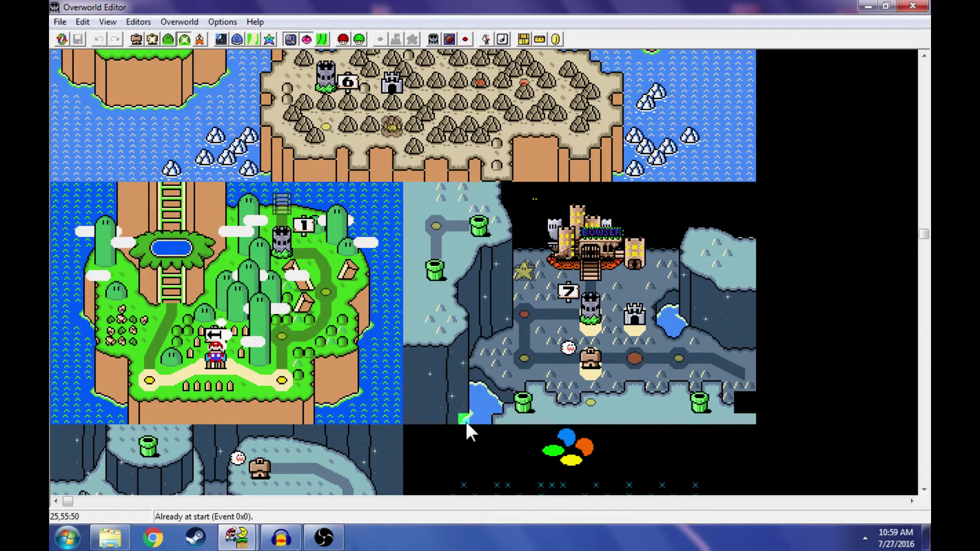
Examine the main map and all submaps as they look at the starting event.
scroll(417, 342, "down", 5)
scroll(421, 344, "down", 5)
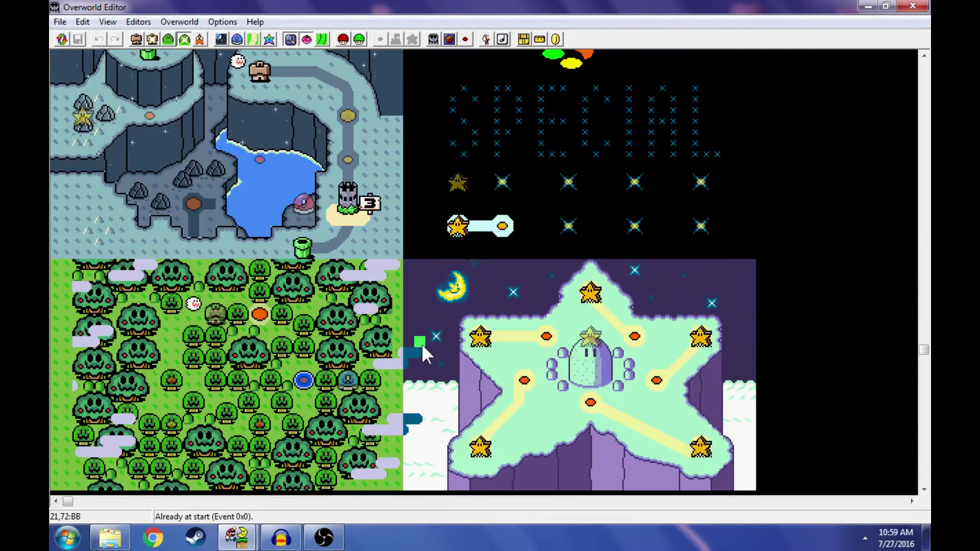
scroll(421, 342, "up", 4)
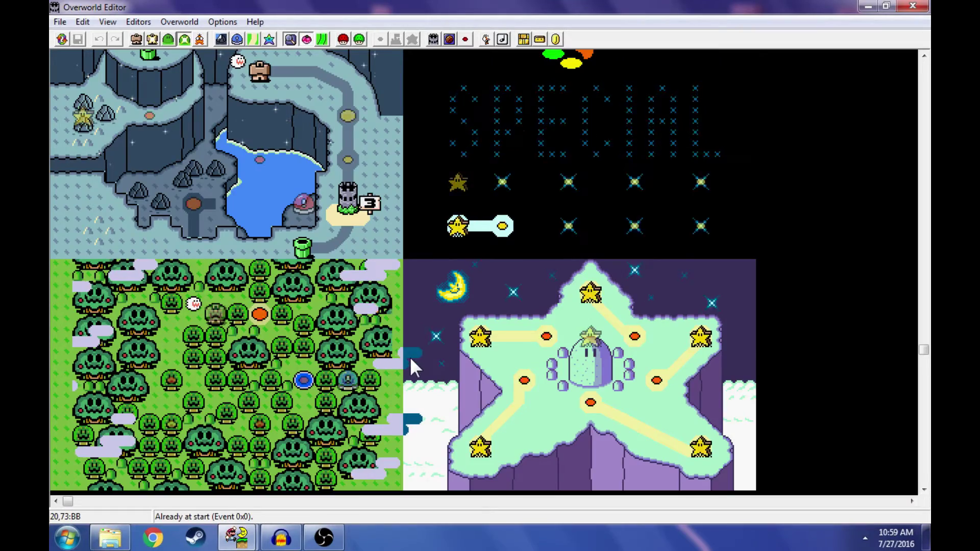
scroll(409, 357, "up", 10)
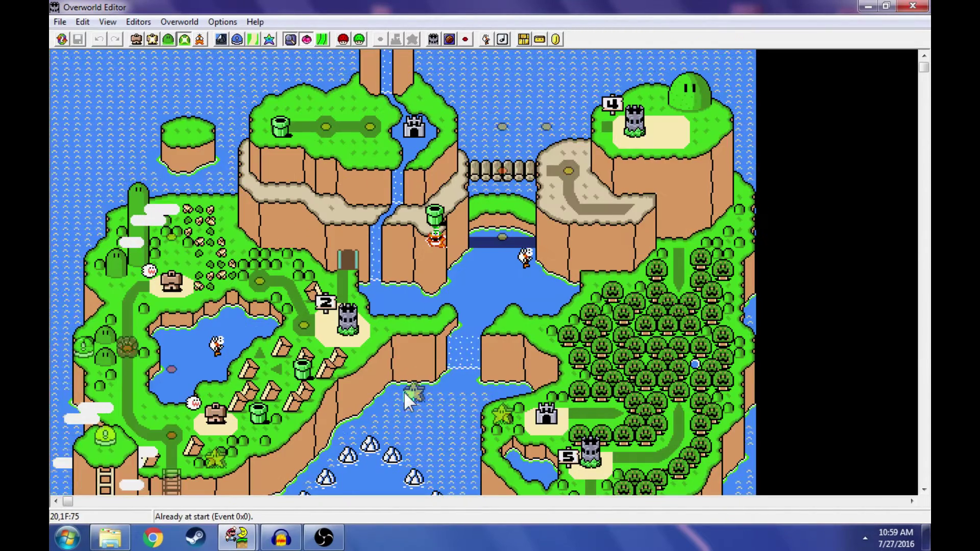
scroll(402, 397, "down", 4)
scroll(399, 414, "down", 5)
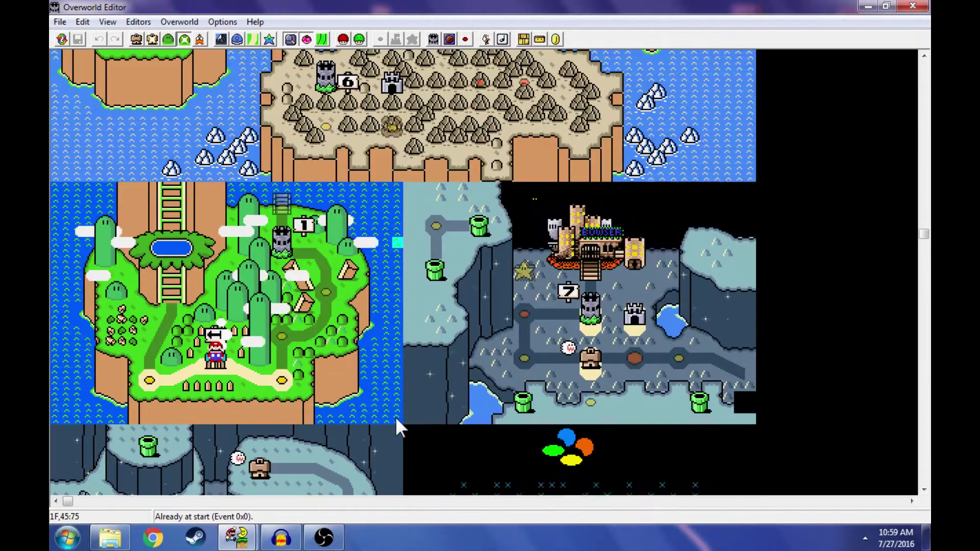
scroll(396, 416, "down", 2)
scroll(396, 415, "up", 2)
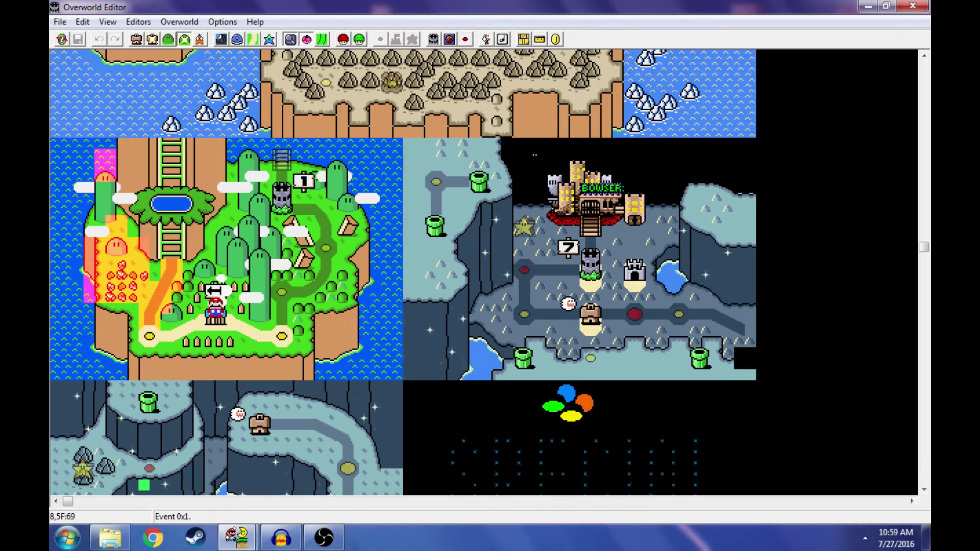
Step back and forth between Events 0x0, 0x1 and 0x2 to compare the path leading from the western level.
key("Page_Down")
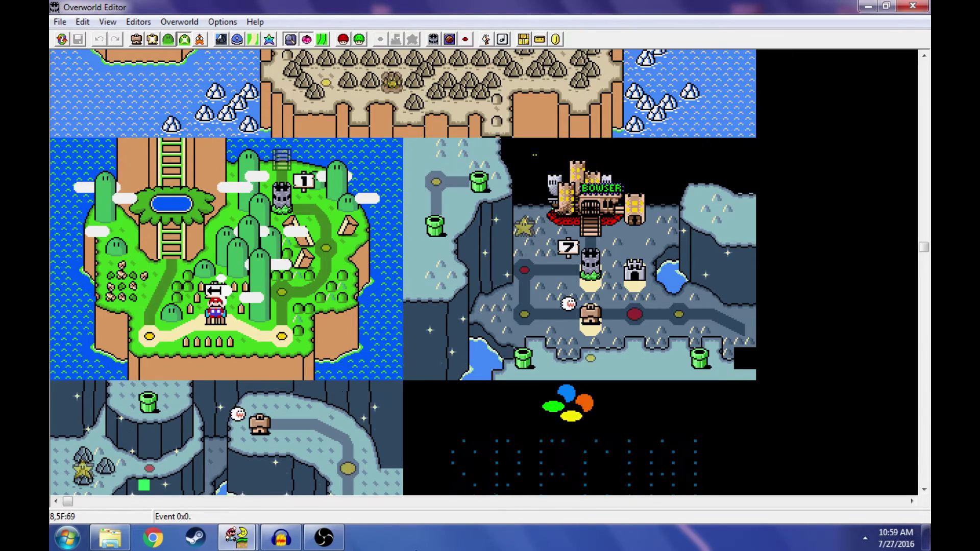
key("Page_Up")
key("Page_Up")
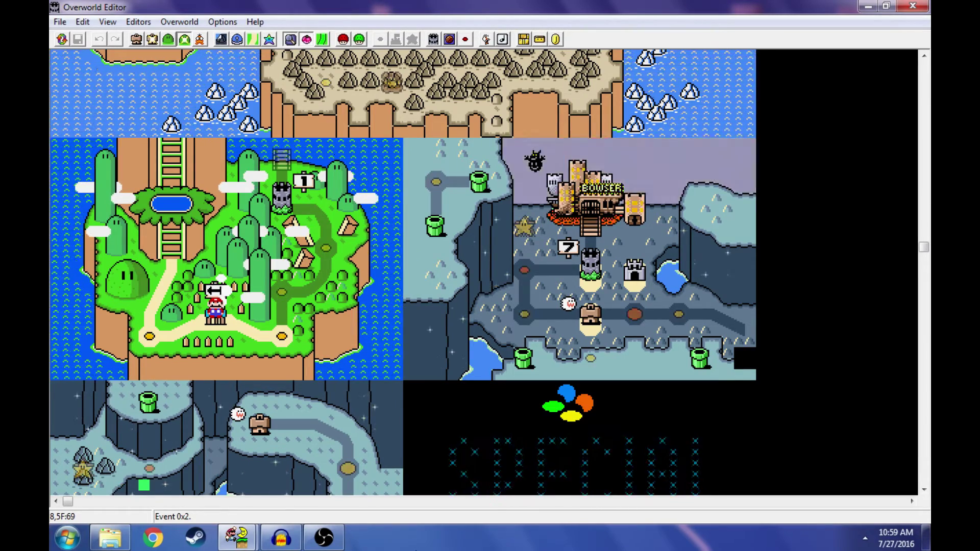
key("Page_Down")
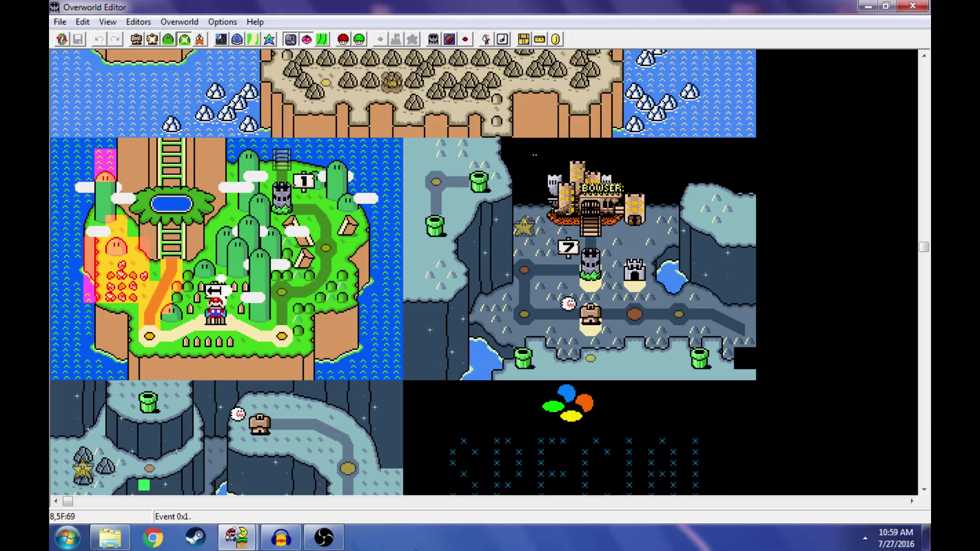
key("Page_Up")
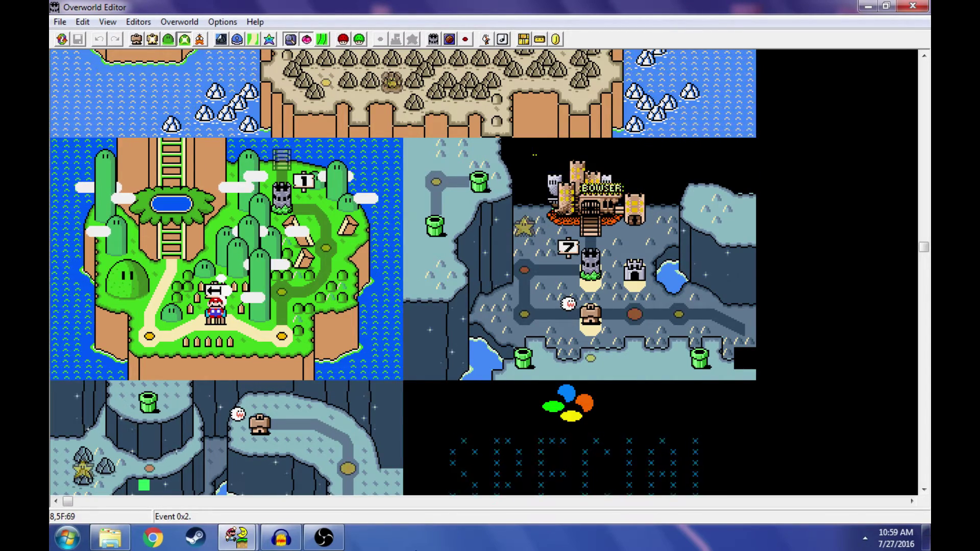
Advance through the eastern path events on the Yoshi's Island submap to Event 0x6.
key("Page_Up")
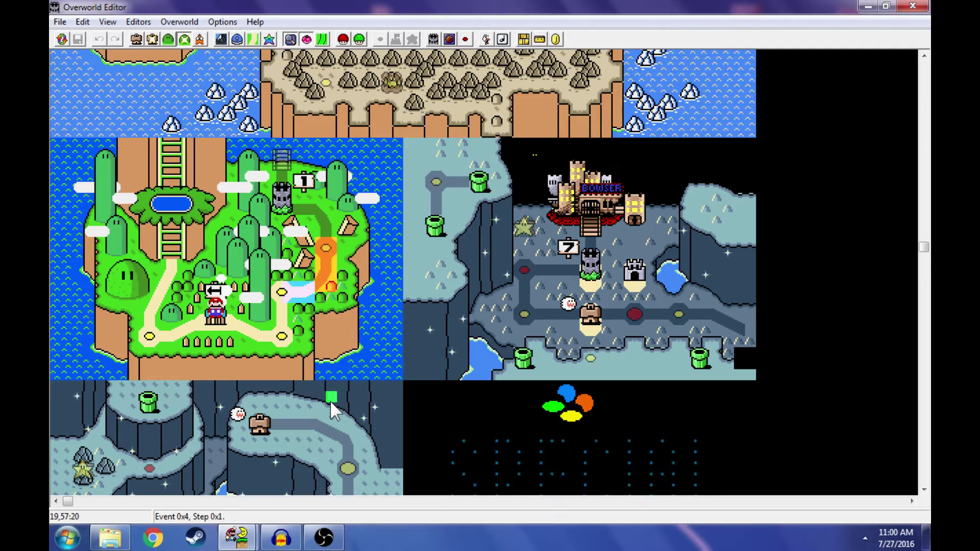
key("Page_Up")
key("Page_Up")
key("Page_Up")
key("Page_Up")
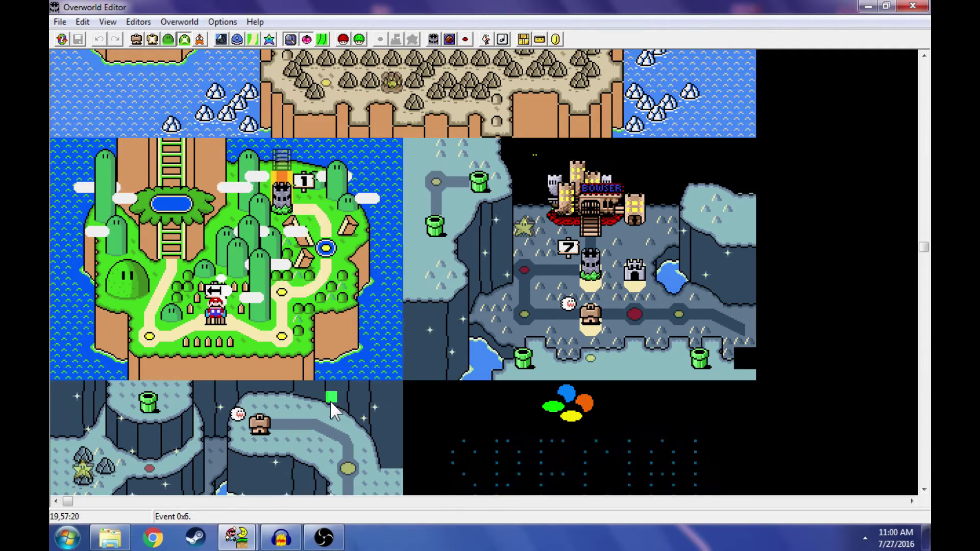
Look over the main map at Event 0xB and advance through the western island events to Event 0xD.
scroll(362, 392, "up", 4)
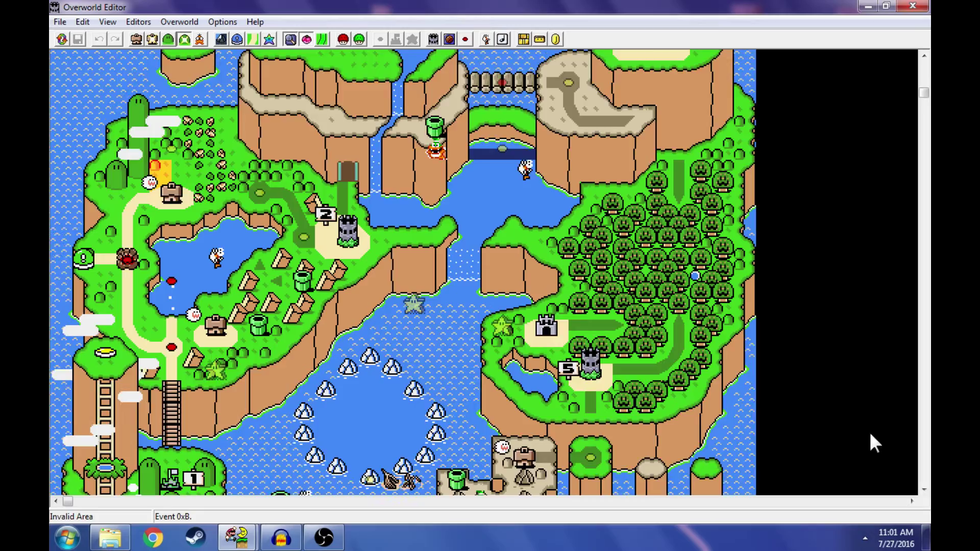
scroll(869, 430, "down", 3)
scroll(536, 384, "down", 3)
scroll(537, 384, "up", 7)
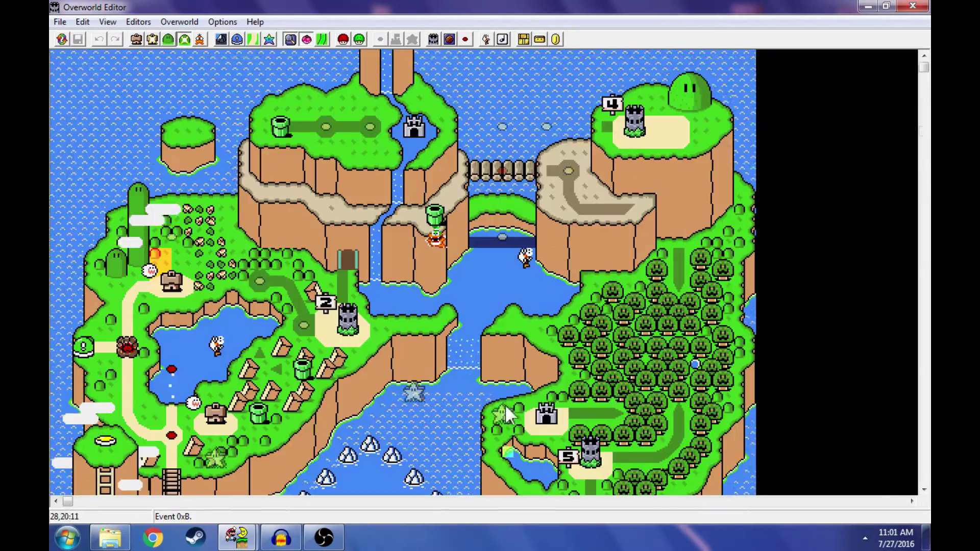
scroll(499, 383, "down", 5)
scroll(465, 383, "up", 2)
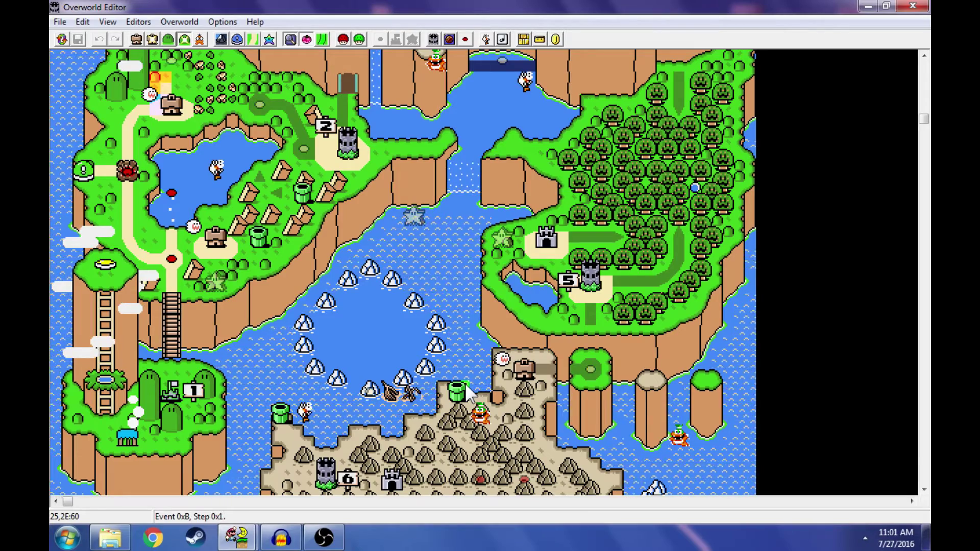
key("Page_Up")
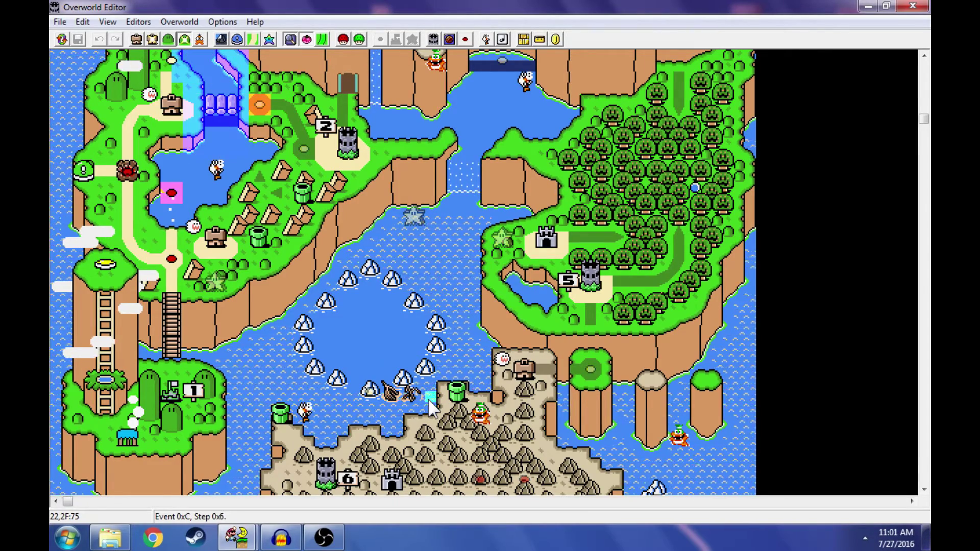
scroll(452, 352, "up", 2)
key("Page_Up")
scroll(452, 338, "down", 4)
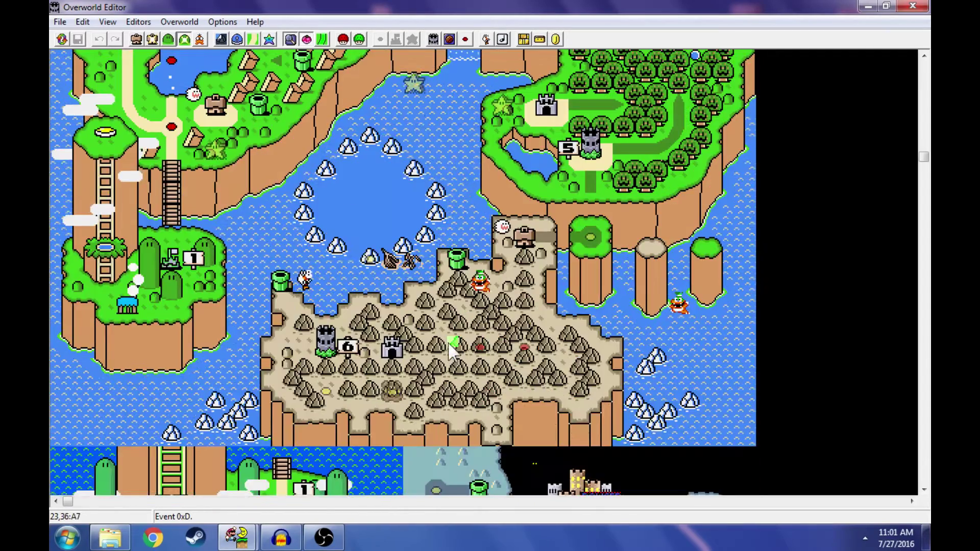
scroll(383, 404, "up", 6)
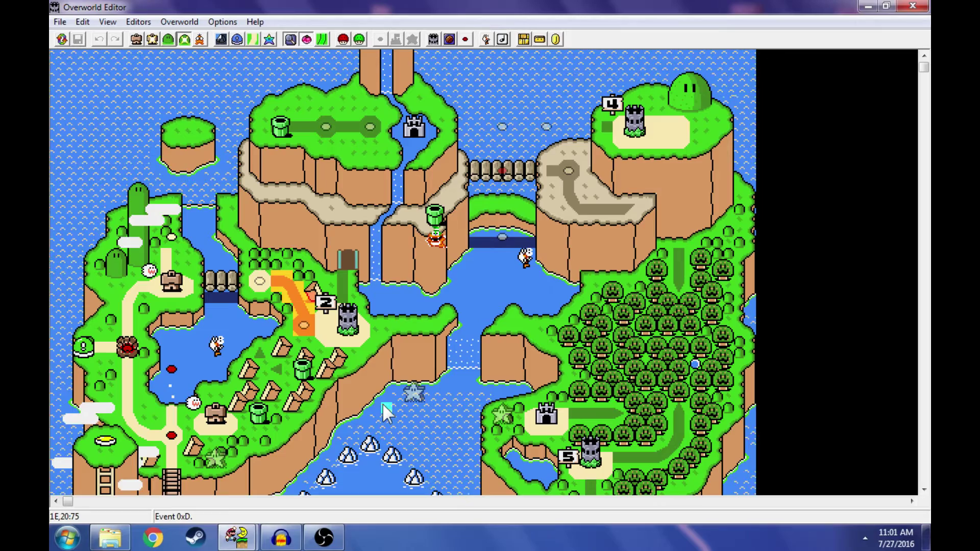
Advance through all remaining overworld events to the last one, Event 0x77.
key("Page_Up")
key("Page_Up")
key("Page_Up")
key("Page_Up")
key("Page_Up")
key("Page_Up")
key("Page_Up")
key("Page_Up")
key("Page_Up")
key("Page_Up")
key("Page_Up")
key("Page_Up")
key("Page_Up")
key("Page_Up")
key("Page_Up")
key("Page_Up")
key("Page_Up")
key("Page_Up")
key("Page_Up")
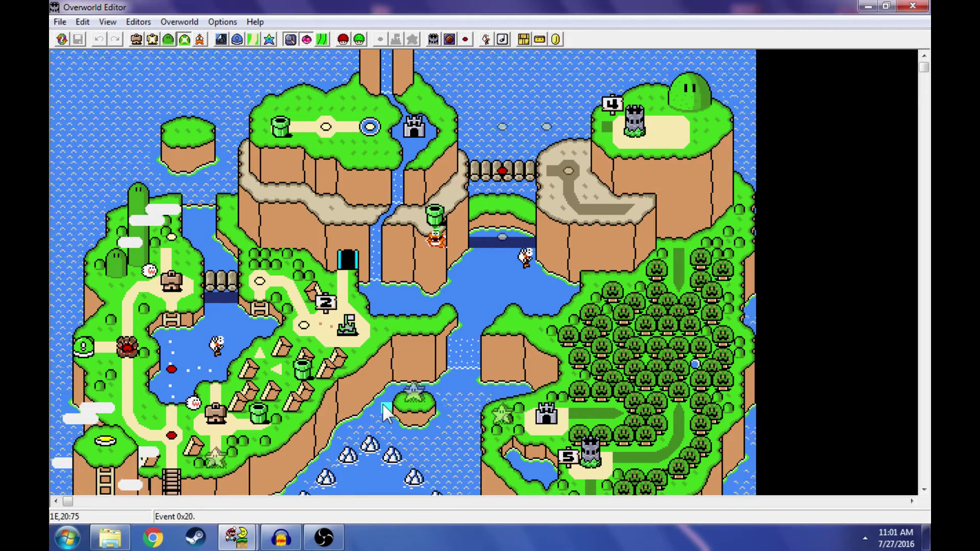
key("Page_Up")
key("Page_Up")
key("Page_Up")
key("Page_Up")
key("Page_Up")
key("Page_Up")
key("Page_Up")
key("Page_Up")
key("Page_Up")
key("Page_Up")
key("Page_Up")
key("Page_Up")
key("Page_Up")
key("Page_Up")
key("Page_Up")
key("Page_Up")
key("Page_Up")
key("Page_Up")
key("Page_Up")
key("Page_Up")
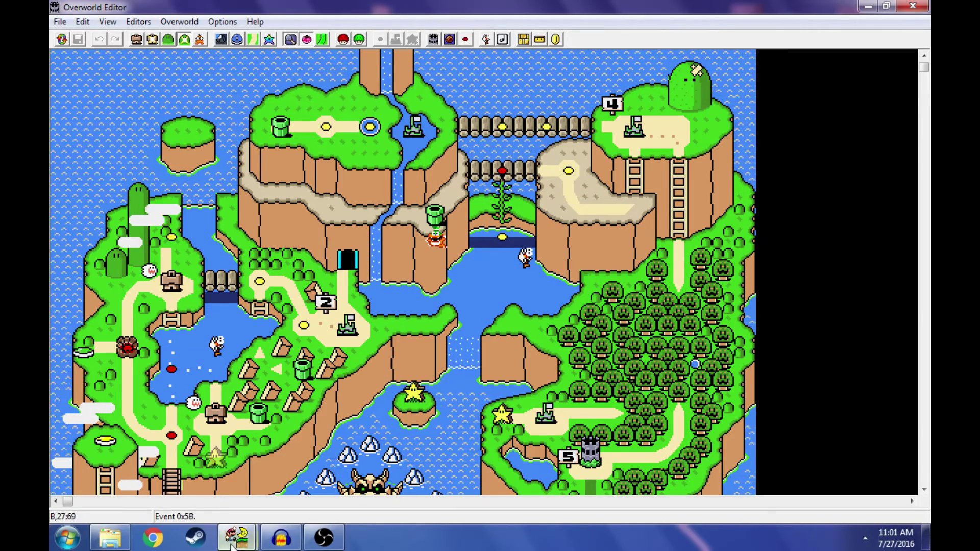
key("Page_Up")
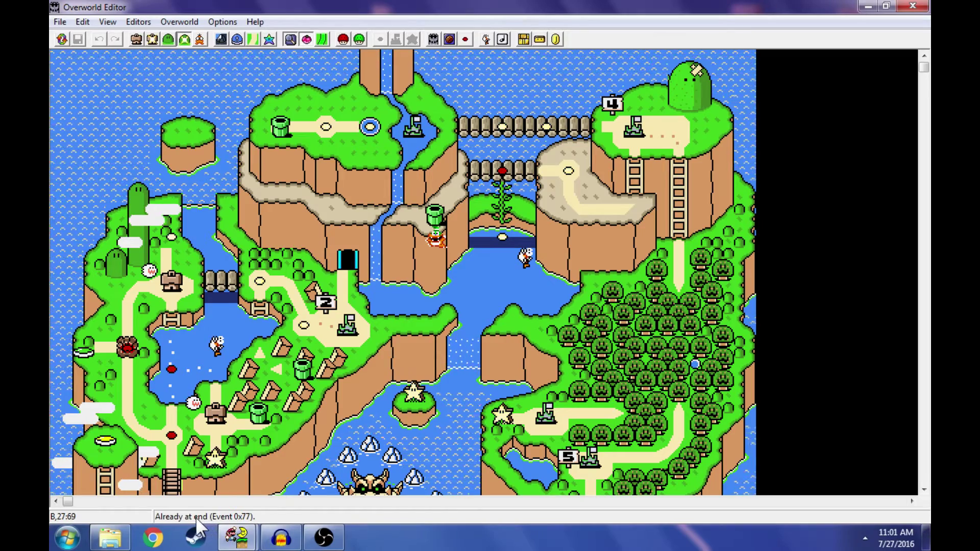
Select every event tile across the main map and submaps and delete them all.
scroll(363, 333, "down", 1, "ctrl")
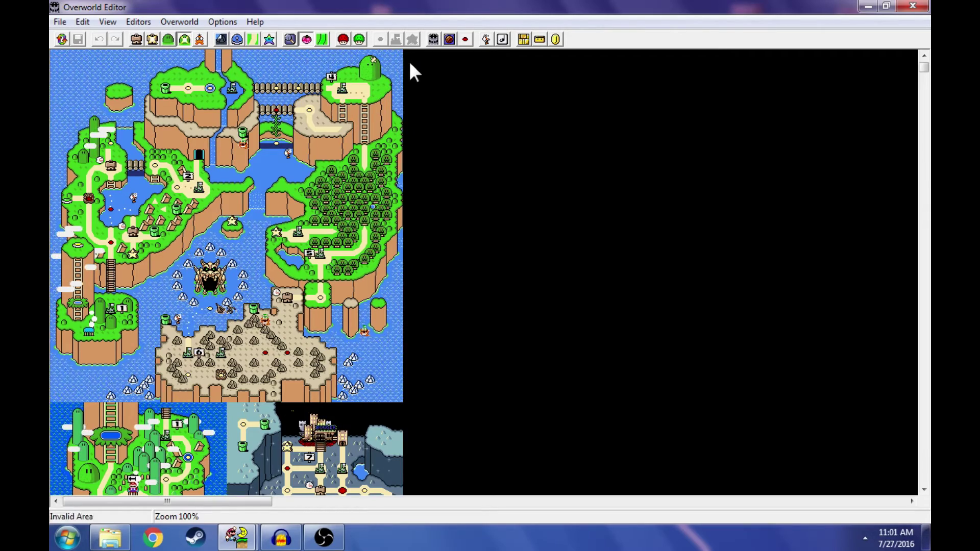
left_click_drag(417, 56, 51, 468)
left_click_drag(50, 433, 50, 434)
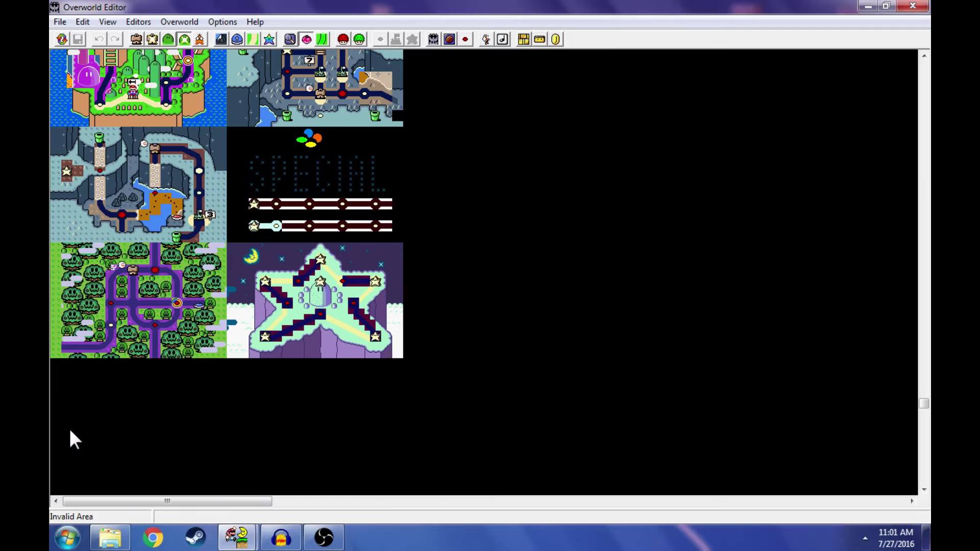
key("Delete")
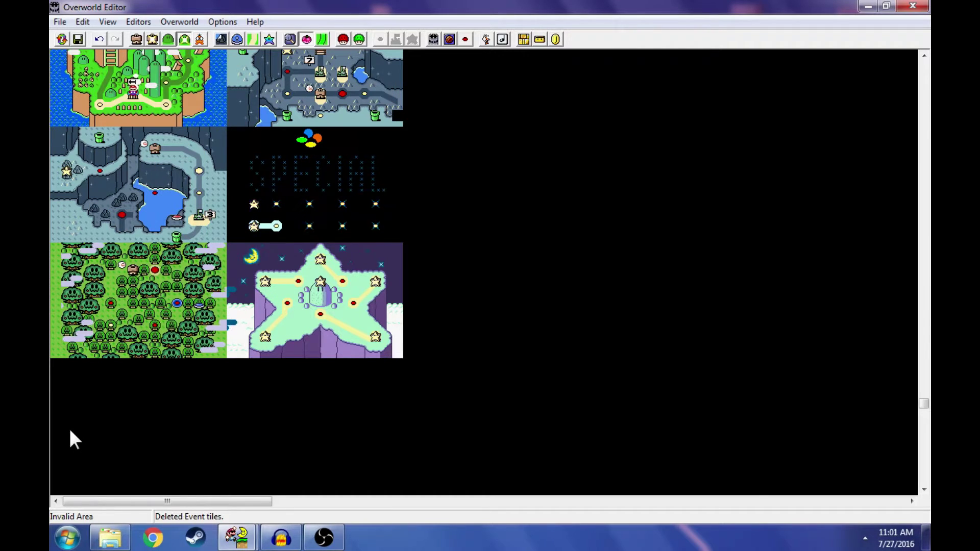
Look over the main map and submaps, and switch to the Layer 2 8x8 editor mode.
scroll(110, 436, "up", 3)
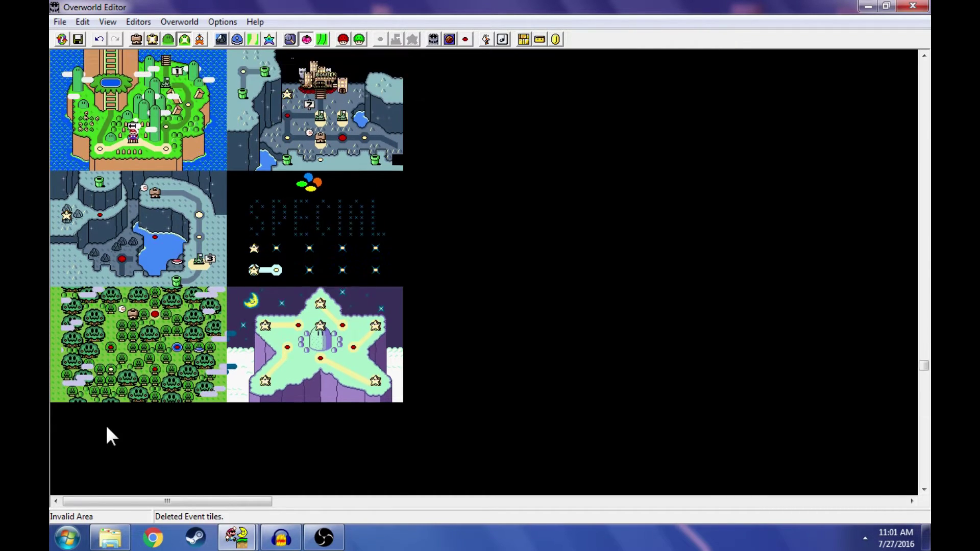
scroll(105, 425, "up", 15)
scroll(117, 354, "down", 8)
scroll(117, 347, "up", 3)
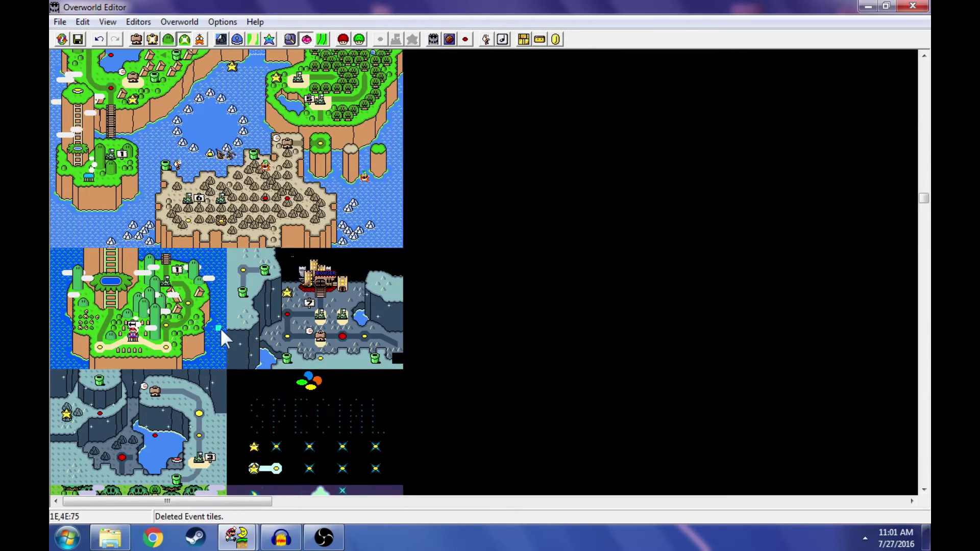
scroll(204, 296, "down", 3)
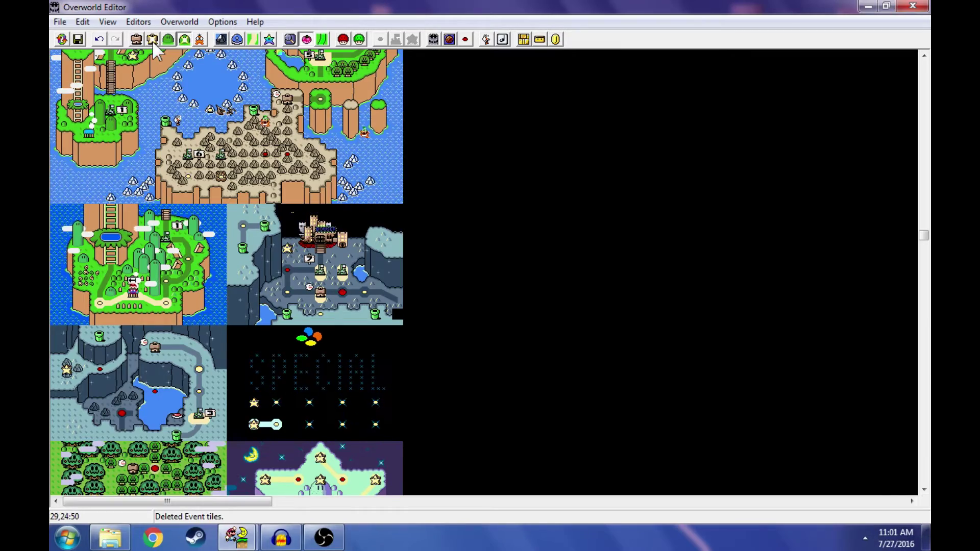
scroll(235, 173, "up", 4)
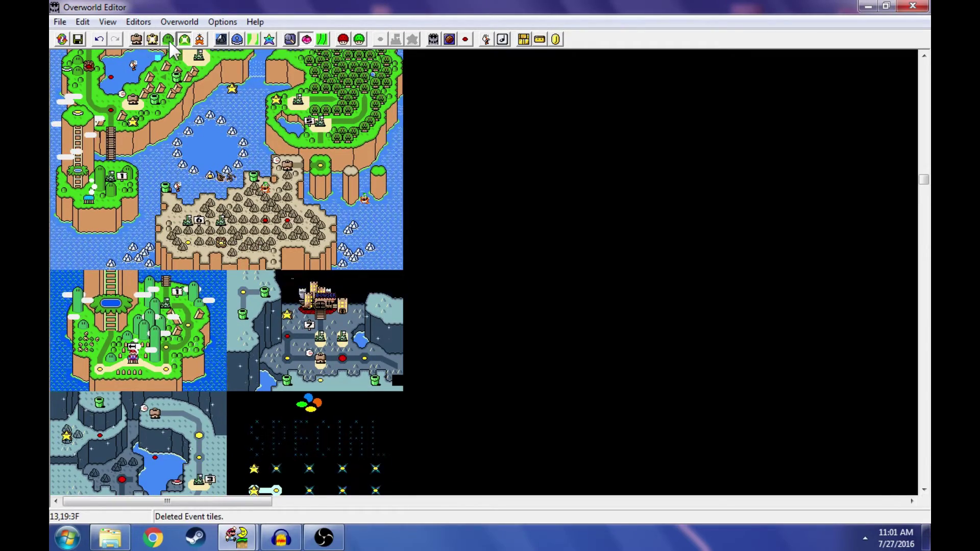
left_click(169, 40)
scroll(256, 233, "up", 8)
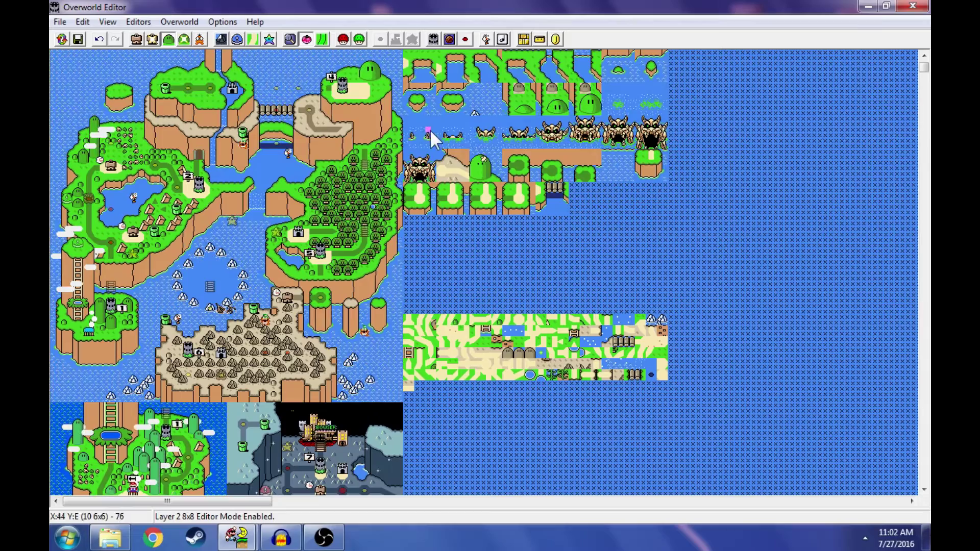
Select the event tile area beside the main map and examine its 2x2 path tiles, including the last one in the block.
left_click_drag(431, 135, 666, 400)
scroll(584, 259, "down", 1)
scroll(601, 271, "up", 1, "ctrl")
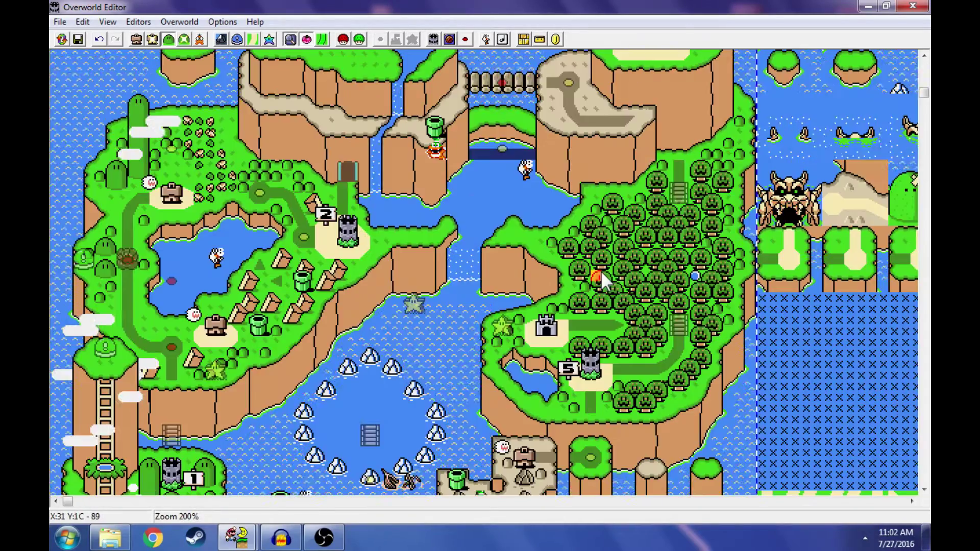
scroll(597, 276, "down", 8)
scroll(590, 278, "right", 15)
scroll(389, 339, "up", 1)
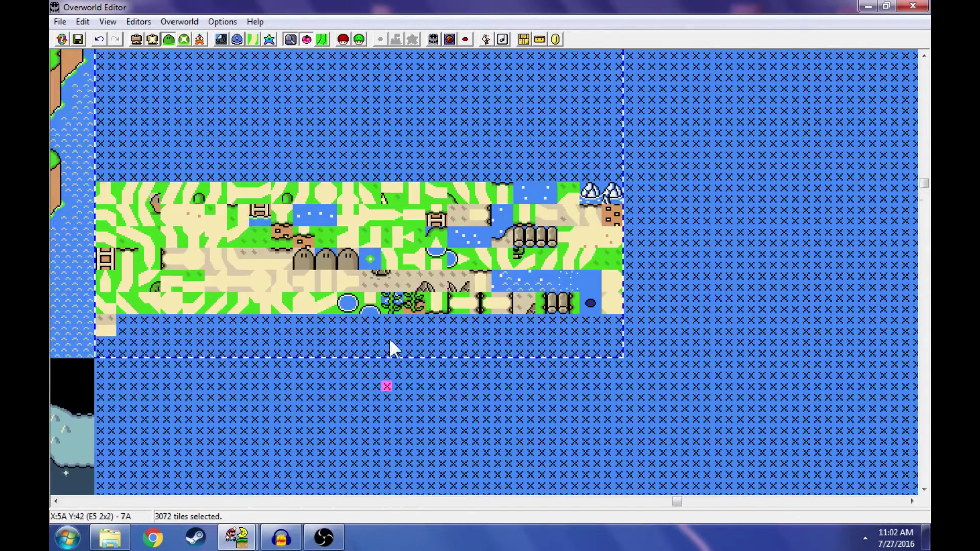
scroll(390, 338, "up", 1)
left_click_drag(620, 218, 107, 372)
left_click(233, 420)
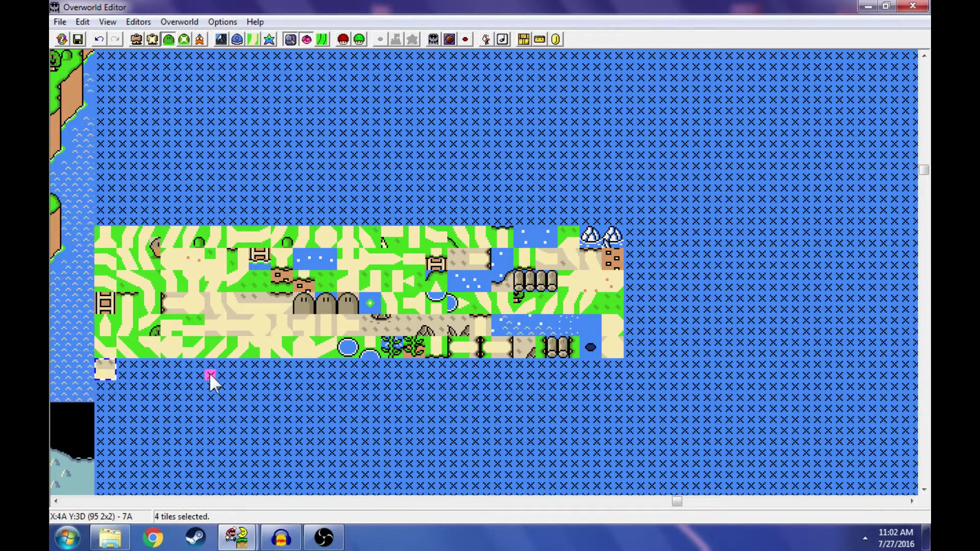
left_click(195, 377)
Examine the 6x6 event tile blocks, marking out the first block of the castle-rising row, and compare them with the 2x2 path tiles.
scroll(164, 372, "up", 7)
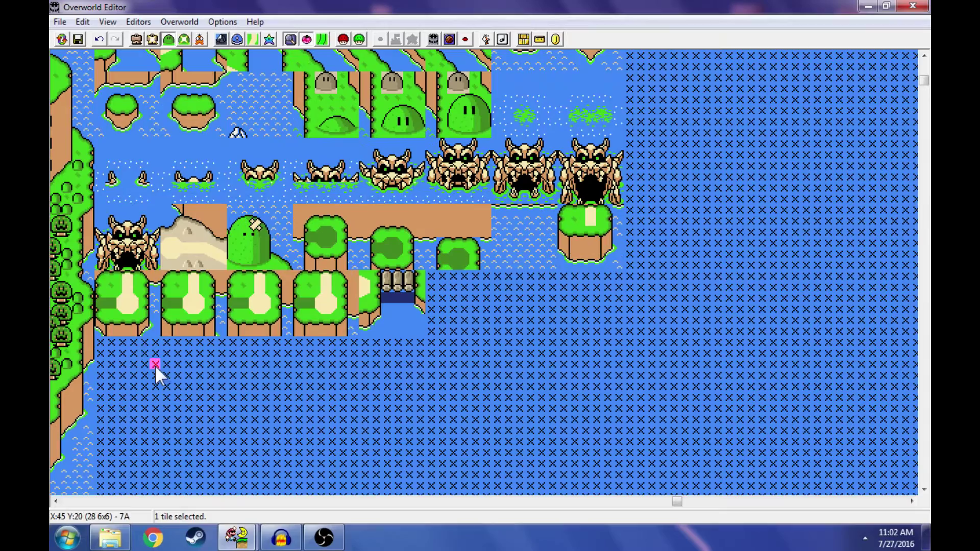
left_click_drag(101, 277, 158, 326)
scroll(158, 327, "up", 1)
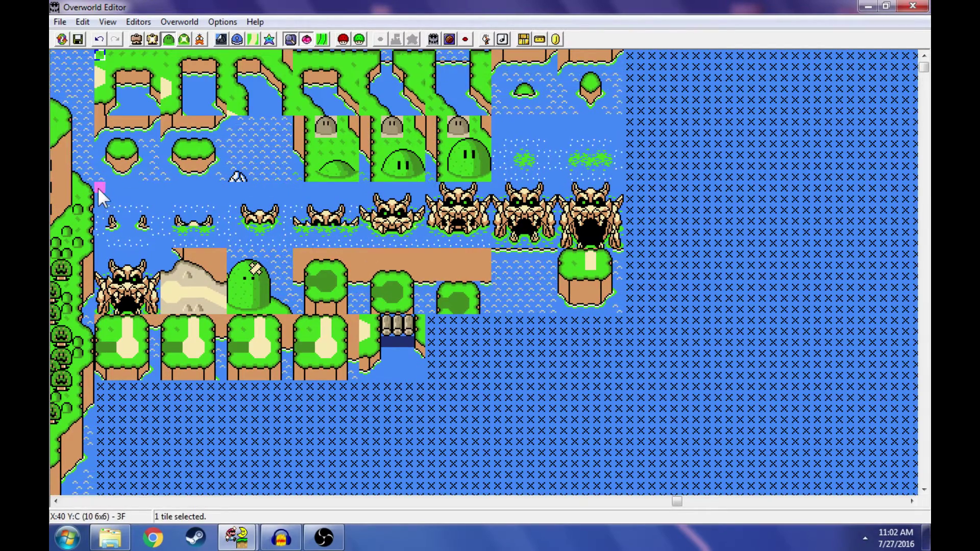
left_click_drag(99, 189, 155, 244)
scroll(155, 245, "down", 3)
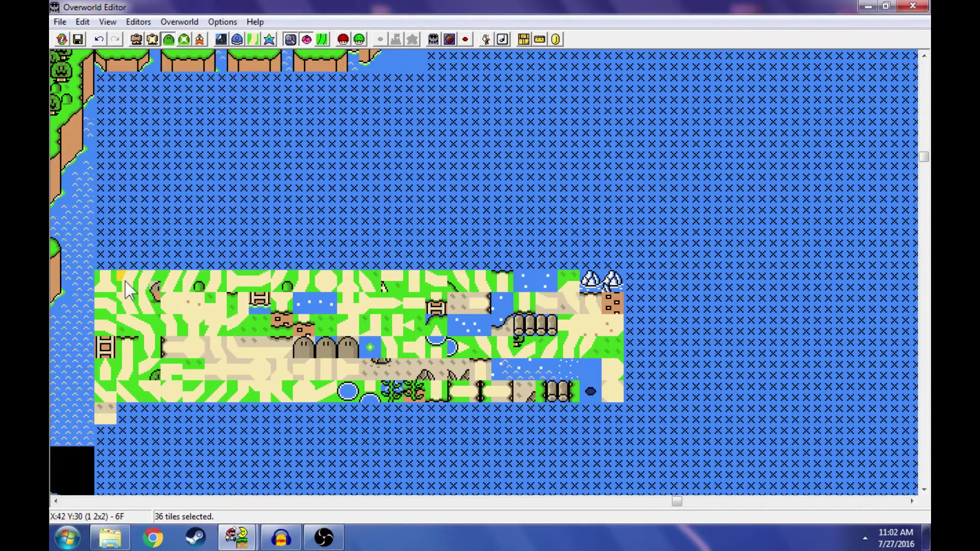
scroll(236, 359, "up", 6)
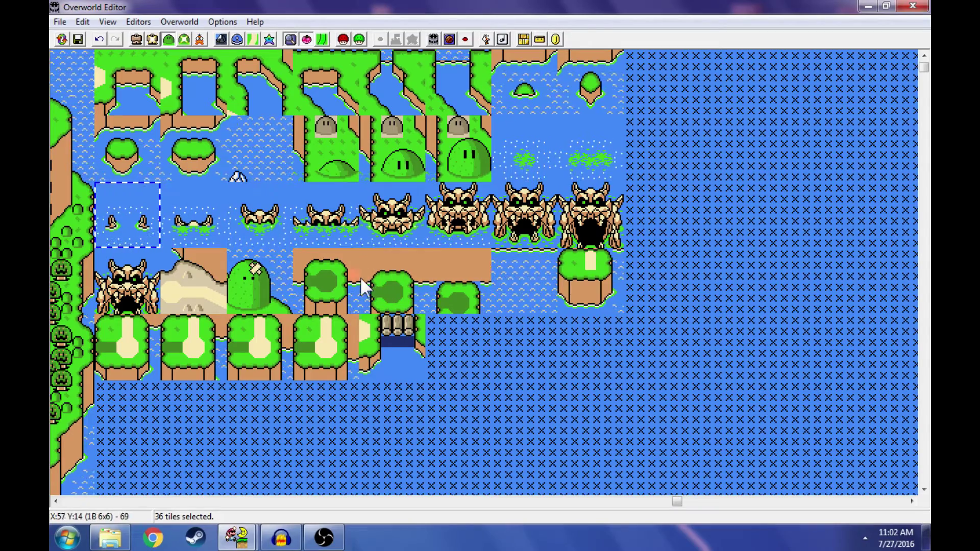
scroll(347, 279, "down", 6)
scroll(338, 286, "down", 2)
scroll(336, 290, "up", 2)
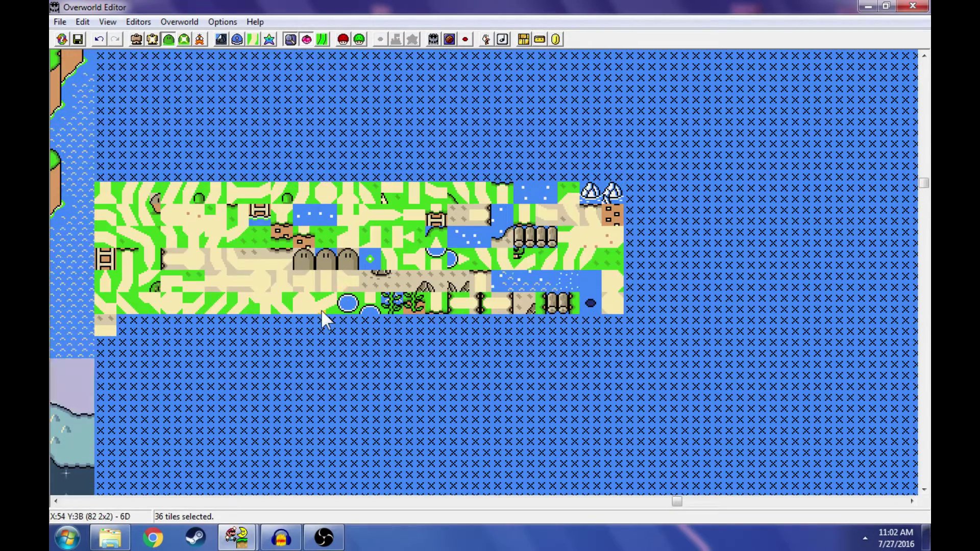
scroll(317, 306, "up", 6)
Copy a forest tree from the main map into the empty 6x6 event area and beside the last 2x2 path tile.
scroll(338, 294, "left", 4)
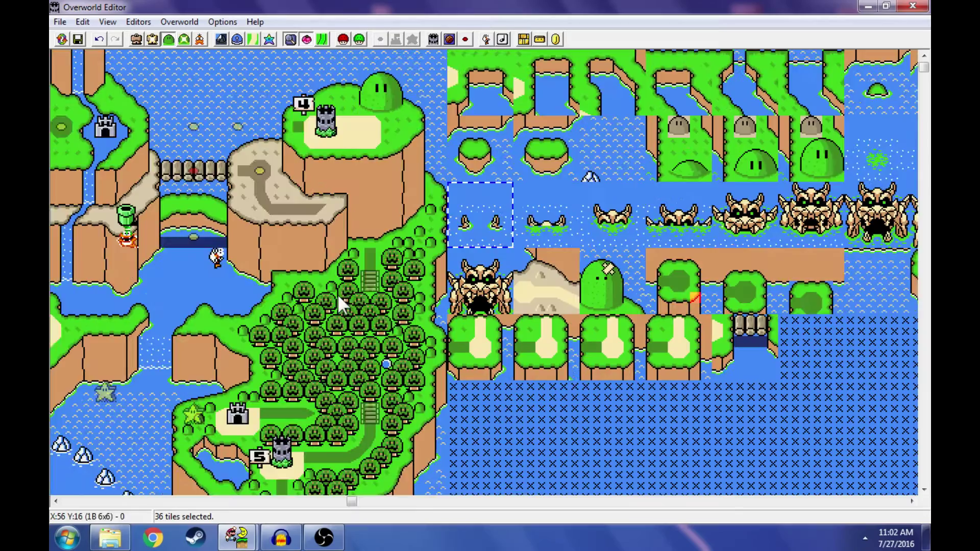
scroll(432, 273, "down", 3)
scroll(323, 326, "left", 4)
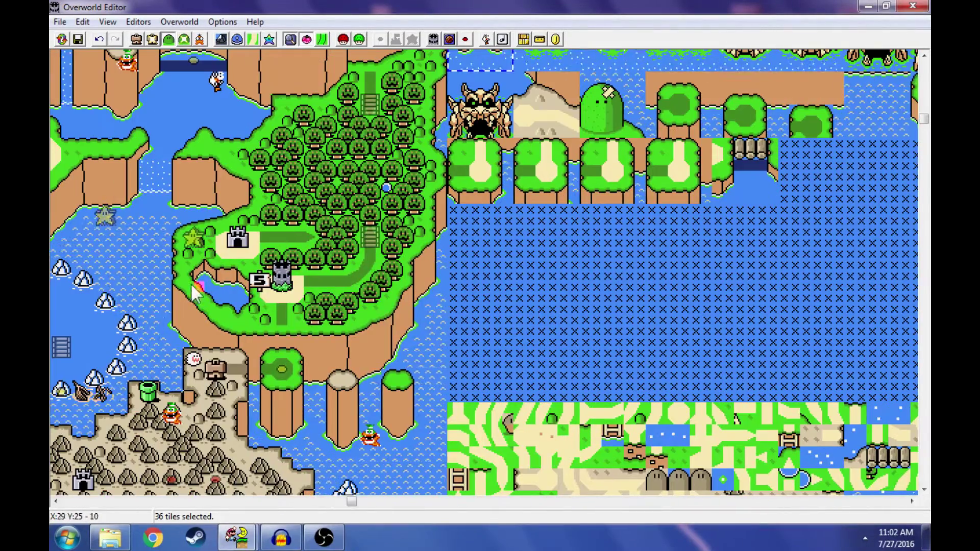
left_click_drag(324, 325, 309, 320)
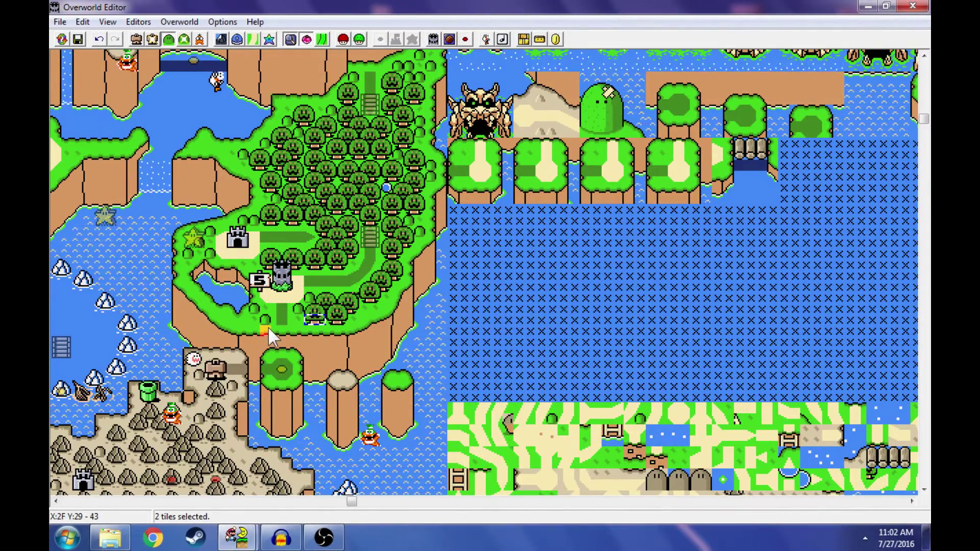
right_click(507, 319)
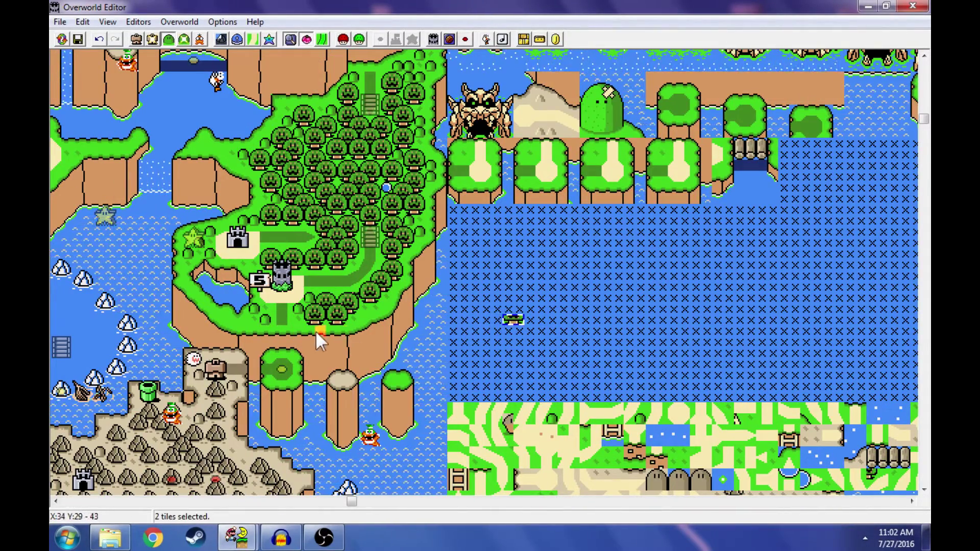
left_click(503, 309)
scroll(514, 315, "down", 4)
right_click(477, 366)
left_click(541, 387)
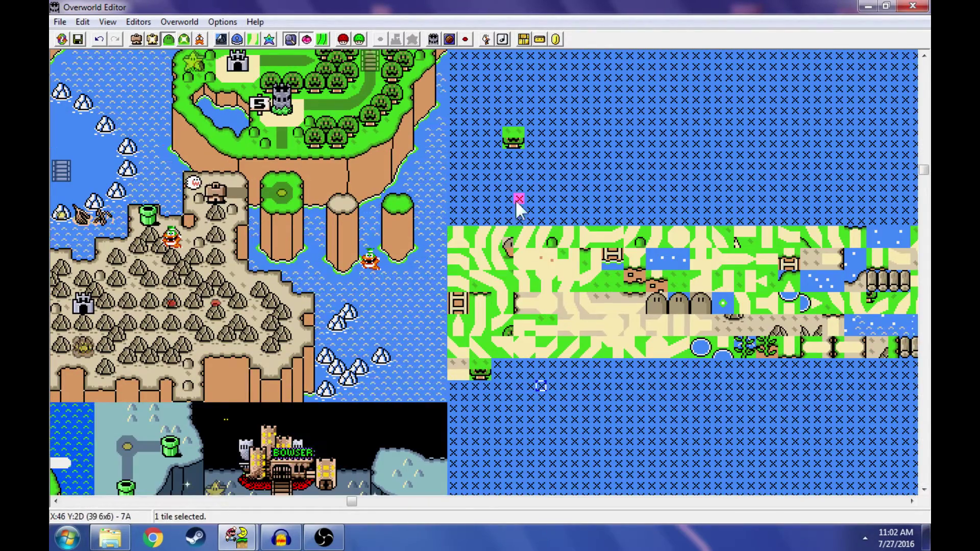
Clear the copied tree from the empty 6x6 event area beside the main map.
left_click(520, 145)
key("Delete")
scroll(446, 177, "up", 3)
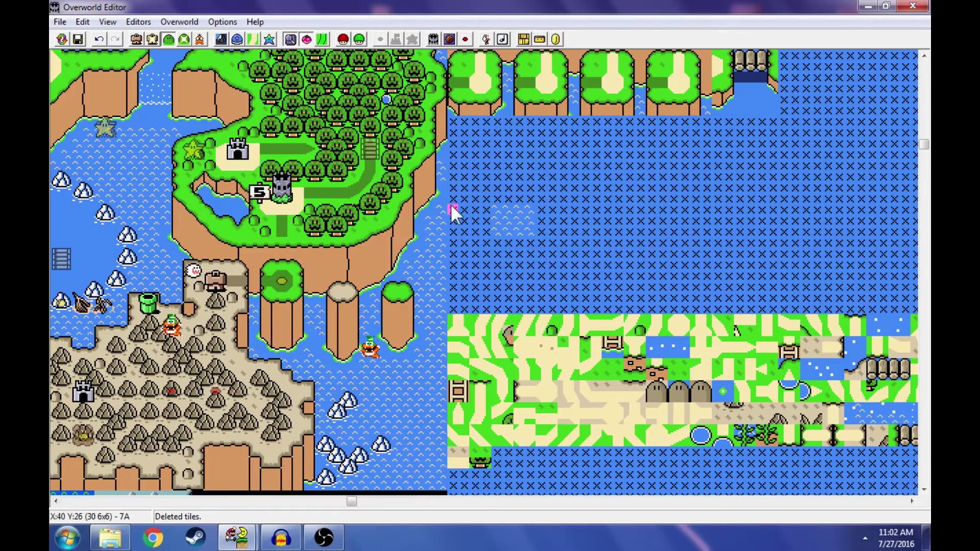
left_click_drag(481, 194, 591, 269)
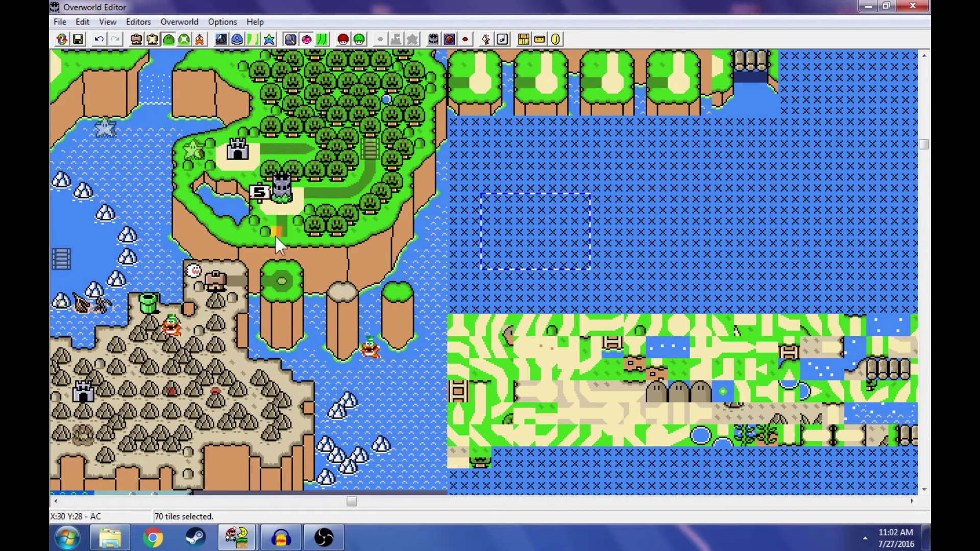
left_click(297, 234)
Look over the event tile areas, the main map and the submaps to compare their Layer 2 scenery.
scroll(358, 255, "down", 4)
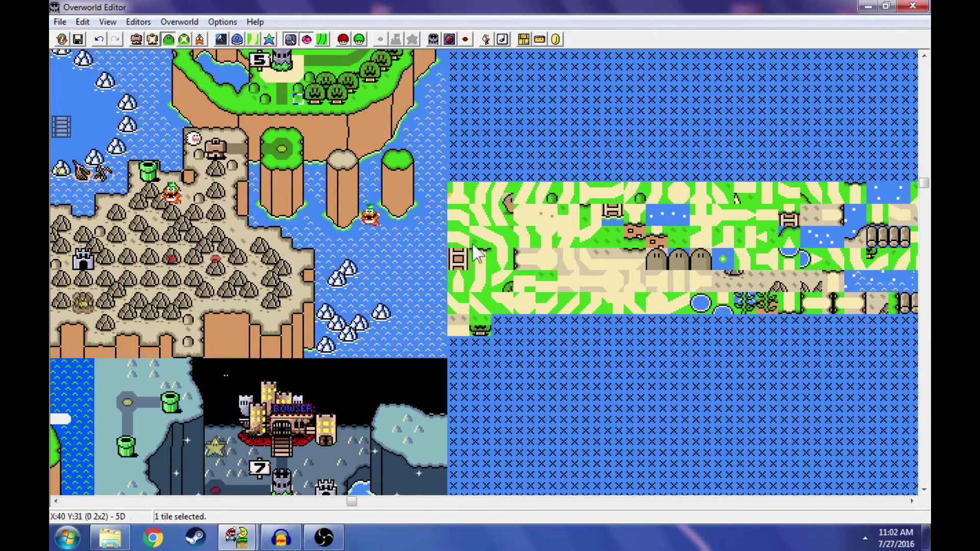
scroll(256, 280, "up", 7)
scroll(285, 305, "down", 5)
scroll(301, 257, "up", 11)
scroll(254, 262, "down", 4)
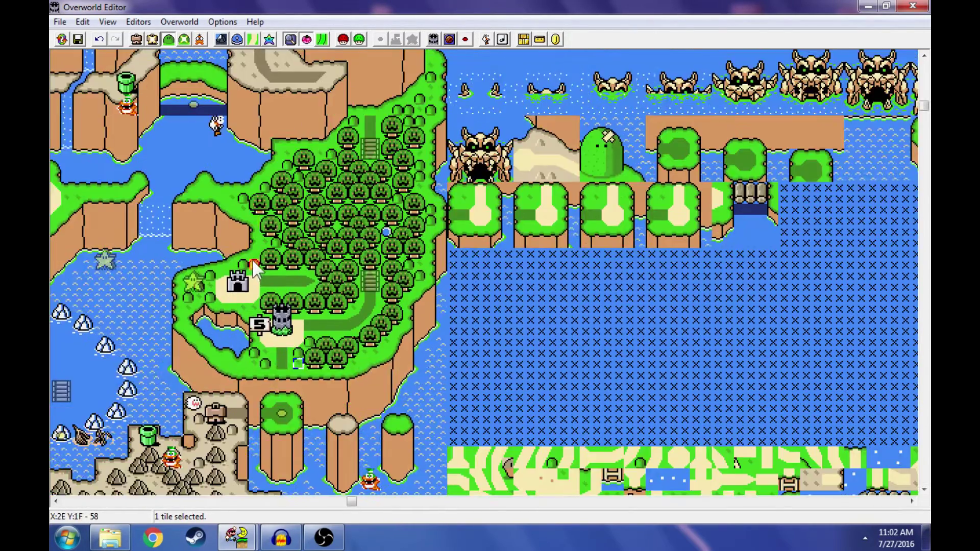
scroll(252, 259, "left", 6, "shift")
scroll(304, 259, "down", 12)
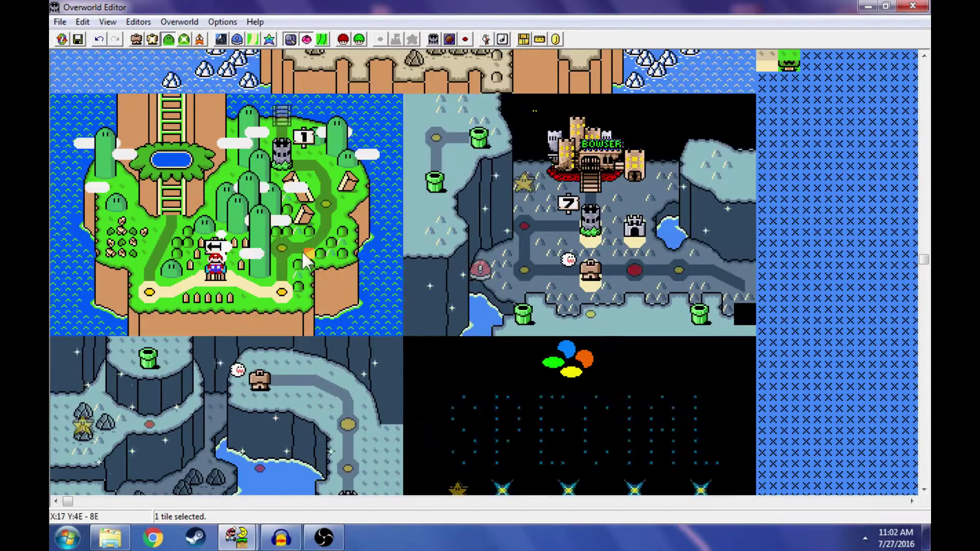
scroll(409, 266, "up", 6)
scroll(517, 274, "right", 4, "shift")
scroll(503, 153, "left", 4, "shift")
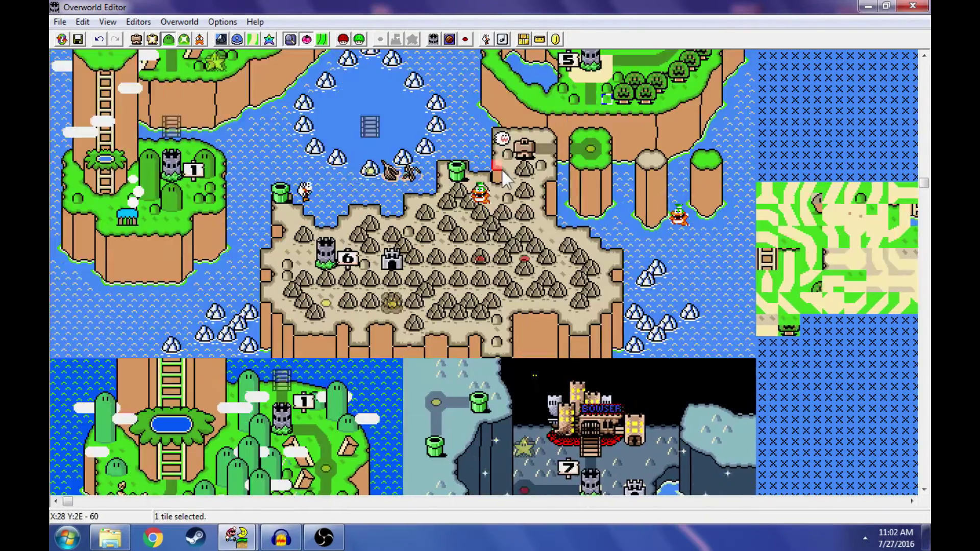
scroll(505, 179, "up", 6)
Select a 2x2 tree at the forest's western edge and place several copies in the empty event area.
left_click(564, 201)
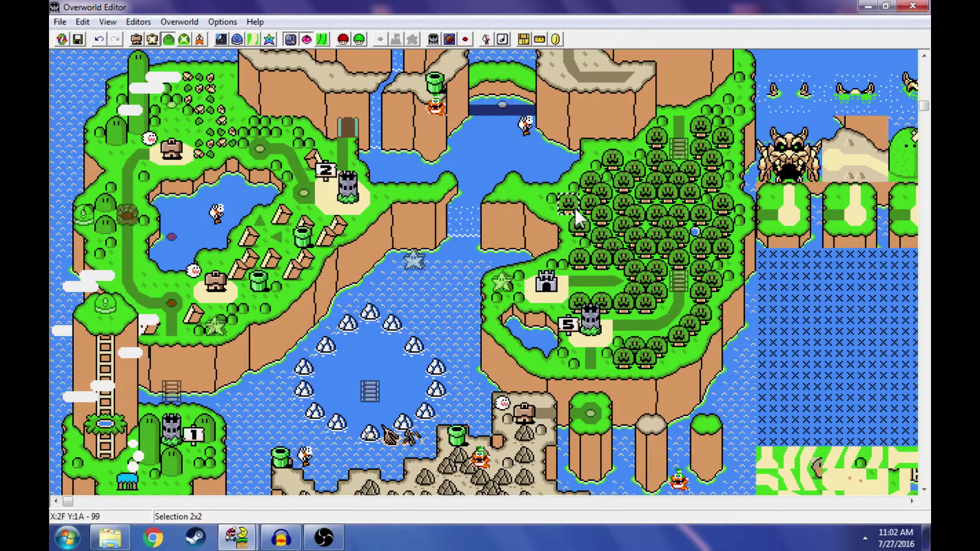
right_click(817, 276)
right_click(829, 342)
right_click(863, 314)
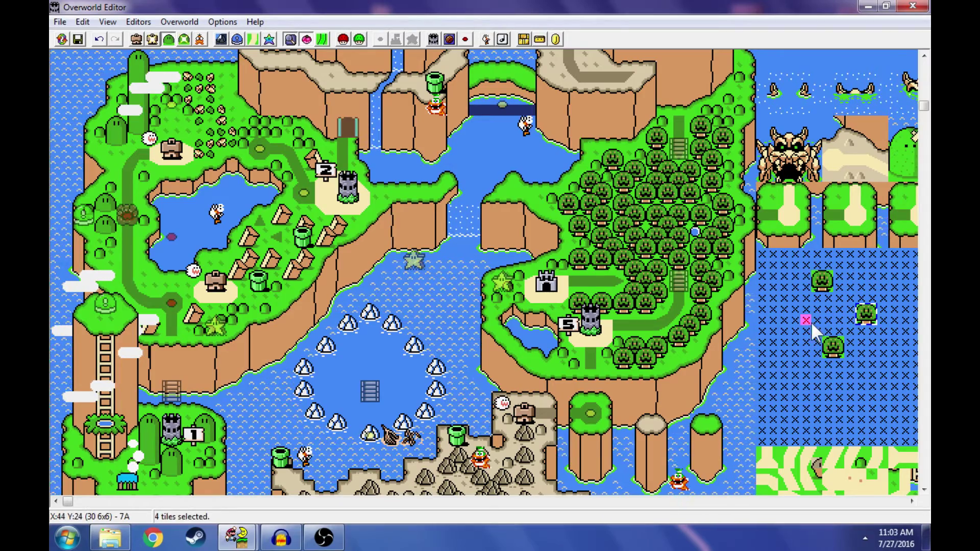
right_click(807, 387)
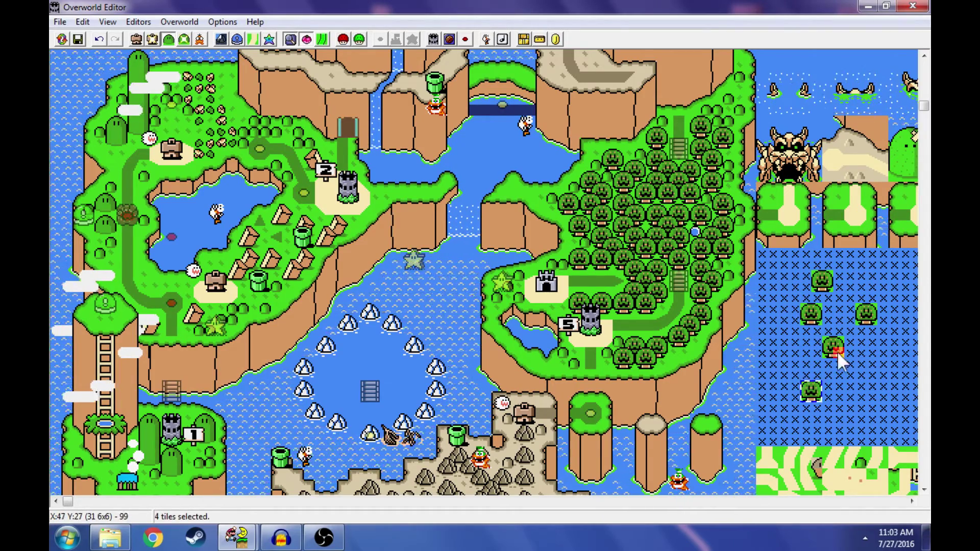
Delete the scattered tree copies from the empty event area.
left_click_drag(905, 386, 642, 268)
key("Delete")
left_click(674, 375)
left_click_drag(662, 320, 727, 351)
left_click_drag(665, 323, 664, 387)
Copy a 2x2 forest tree onto the rock patch west of the path on the Yoshi's Island submap.
key("Home")
key("Page_Down")
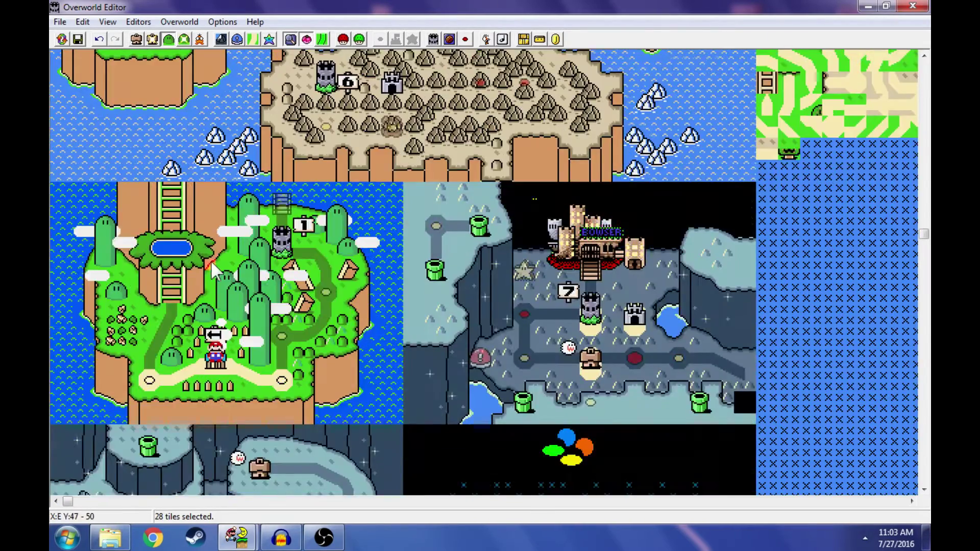
scroll(214, 271, "up", 5)
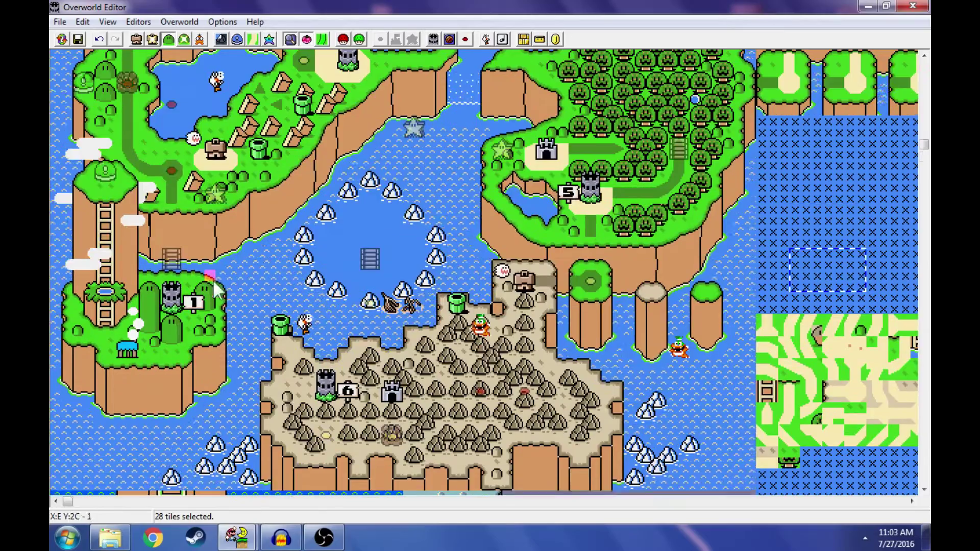
left_click(575, 127)
scroll(144, 207, "down", 10)
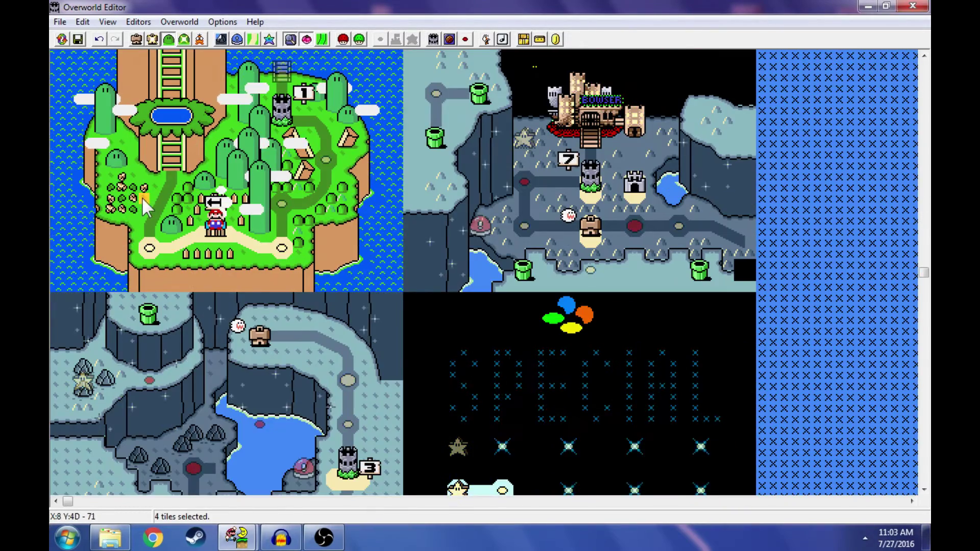
Cover the remaining small rocks around the copied tree west of the path with a plain grass tile on the Yoshi's Island submap.
left_click(112, 183)
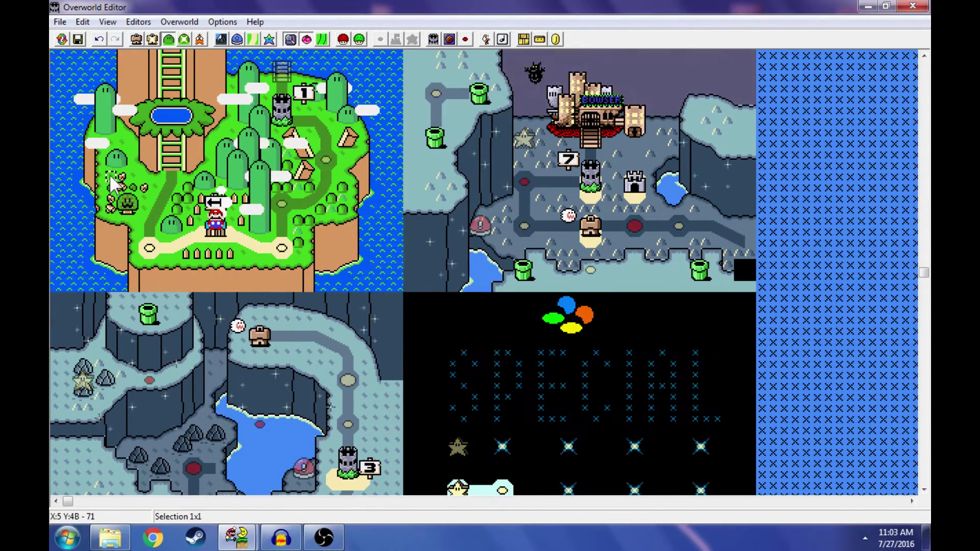
right_click(111, 198)
right_click(111, 209)
right_click(121, 176)
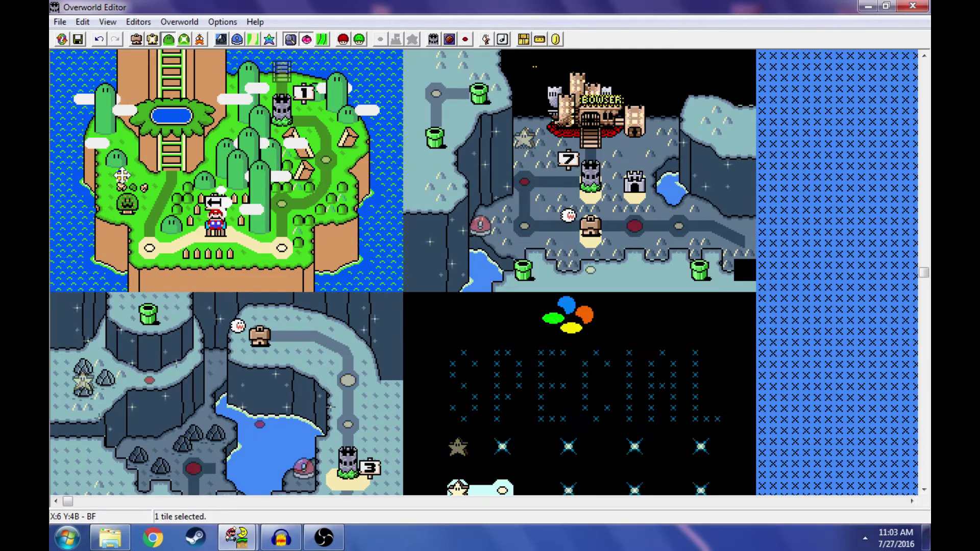
left_click_drag(122, 176, 165, 196)
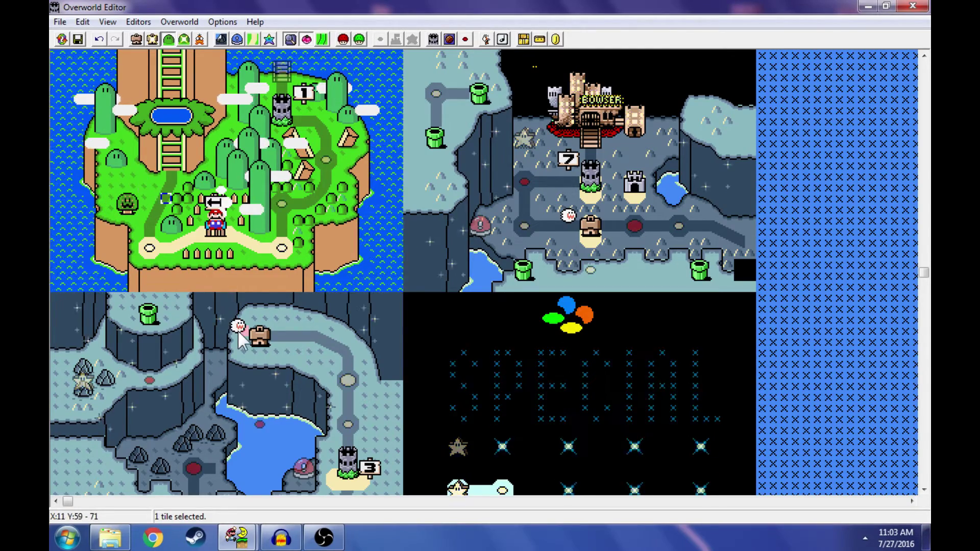
Switch to Layer 1 16x16 editing and check which event the southwestern level tile on Yoshi's Island activates in its level tile settings.
scroll(225, 327, "up", 1)
left_click(154, 287)
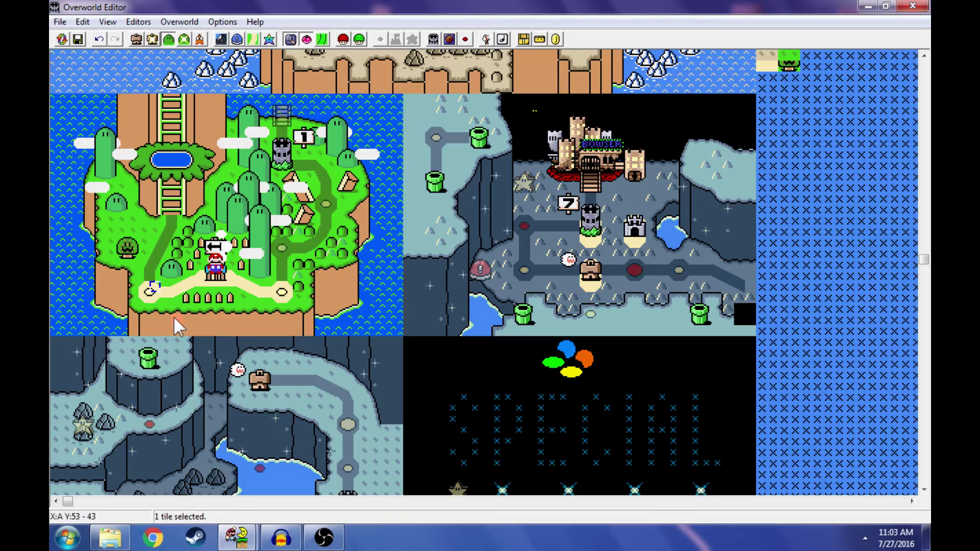
left_click(136, 40)
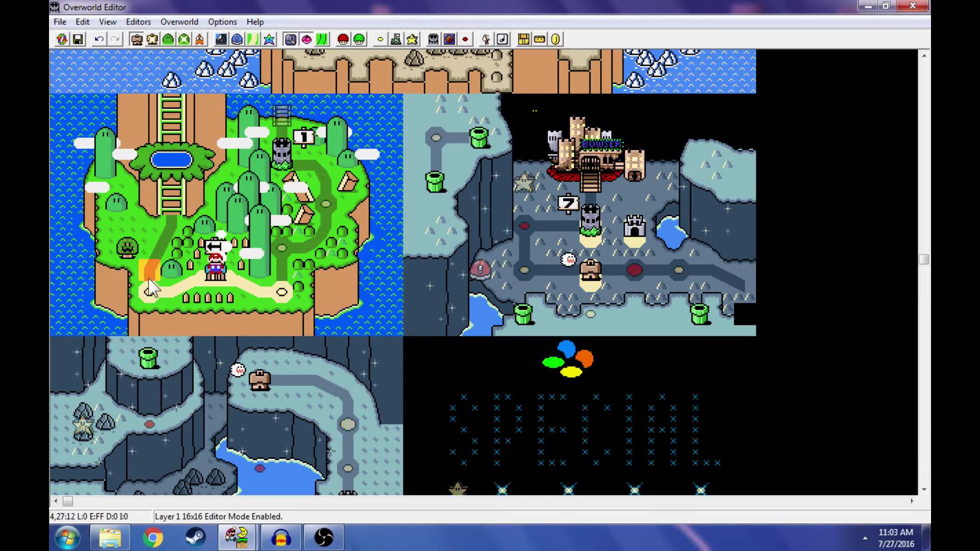
left_click(149, 289)
left_click(380, 40)
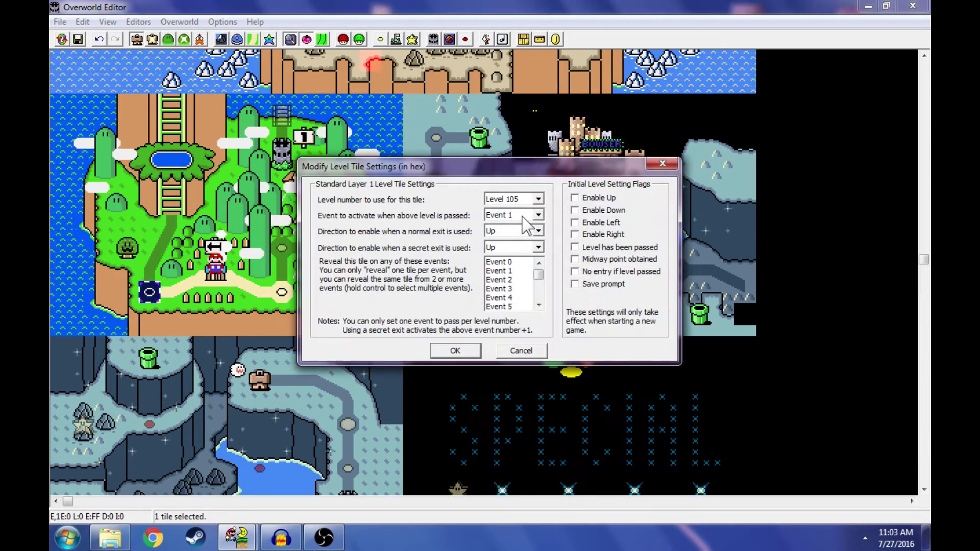
left_click(455, 351)
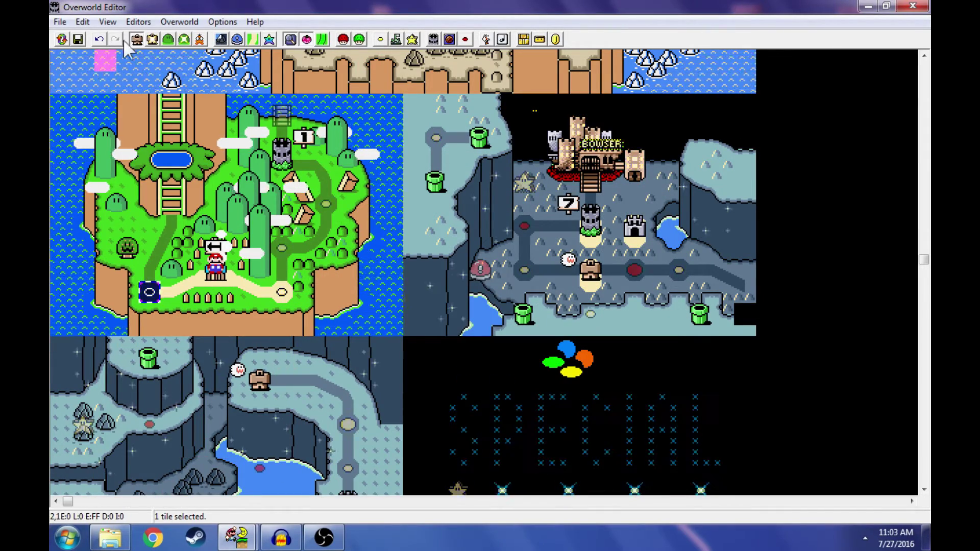
Switch to Layer 2 event editing and step through the events to Event 0x1.
left_click(184, 40)
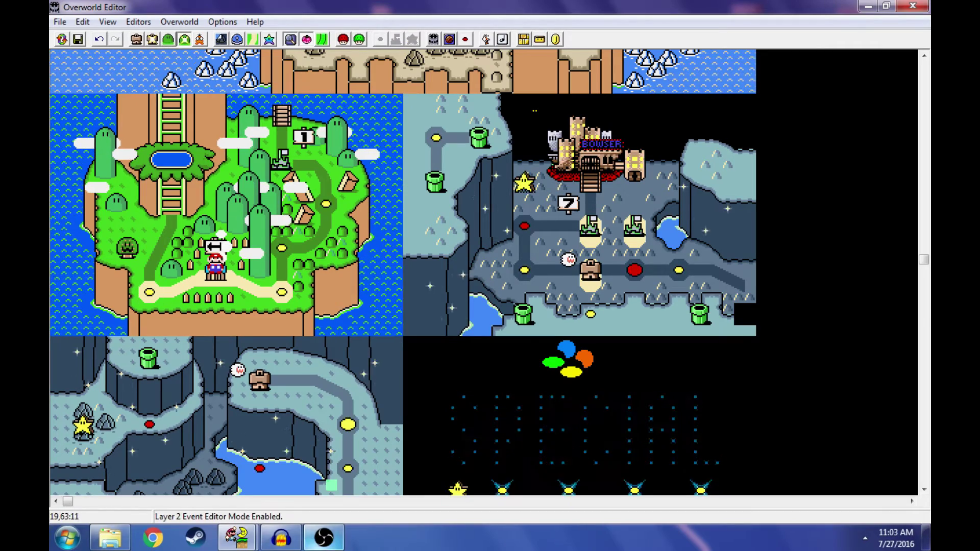
key("Page_Up")
key("Page_Down")
key("Page_Down")
key("Page_Down")
key("Page_Down")
key("Page_Down")
key("Page_Down")
key("Page_Down")
key("Page_Down")
key("Page_Down")
key("Page_Down")
key("Page_Down")
key("Page_Down")
key("Page_Down")
key("Page_Down")
key("Page_Down")
key("Page_Down")
key("Page_Down")
key("Page_Down")
key("Page_Down")
key("Page_Down")
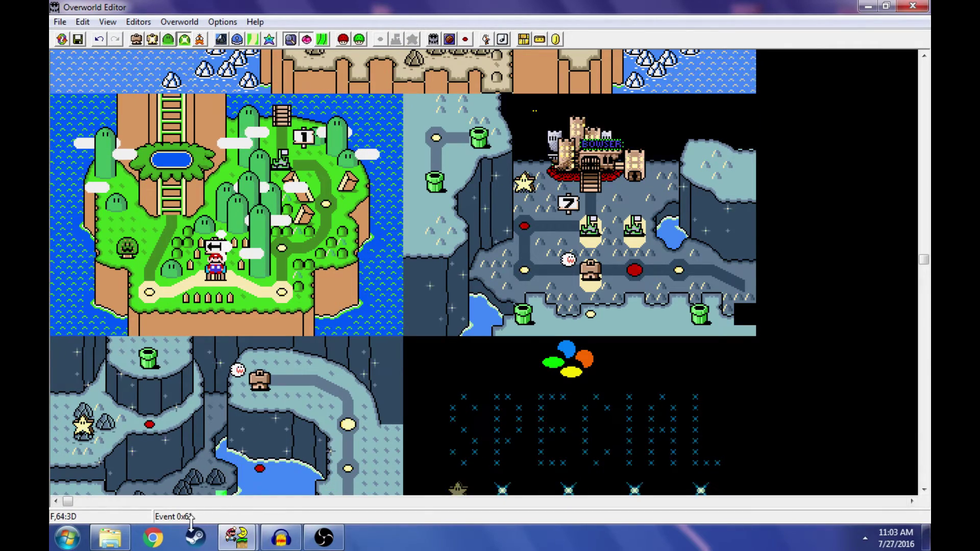
key("Page_Down")
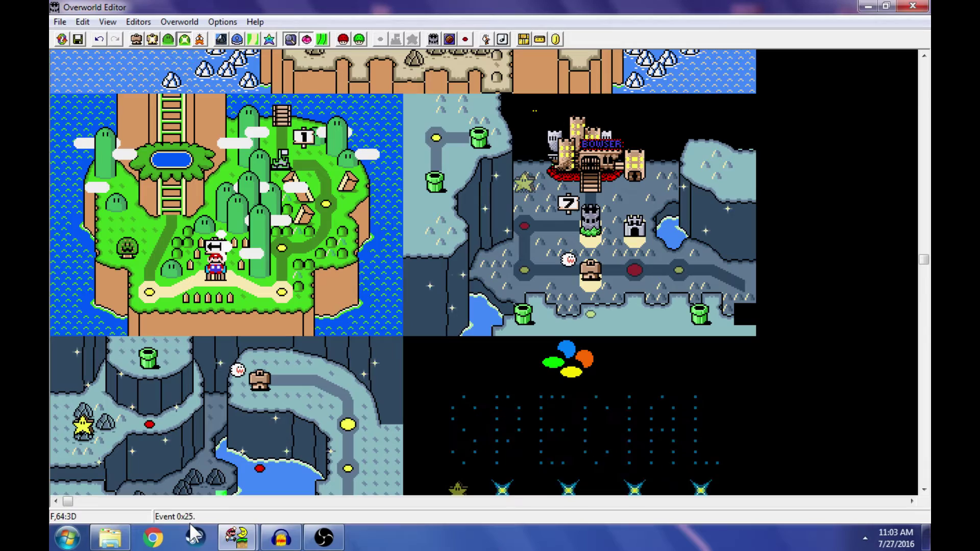
key("Page_Down")
key("Page_Down")
key("Page_Down")
key("Page_Down")
key("Page_Down")
key("Page_Down")
key("Page_Down")
key("Page_Down")
key("Page_Down")
key("Page_Down")
key("Page_Down")
key("Page_Down")
key("Page_Down")
key("Page_Down")
key("Page_Down")
key("Page_Down")
key("Page_Down")
key("Page_Down")
key("Page_Down")
key("Page_Down")
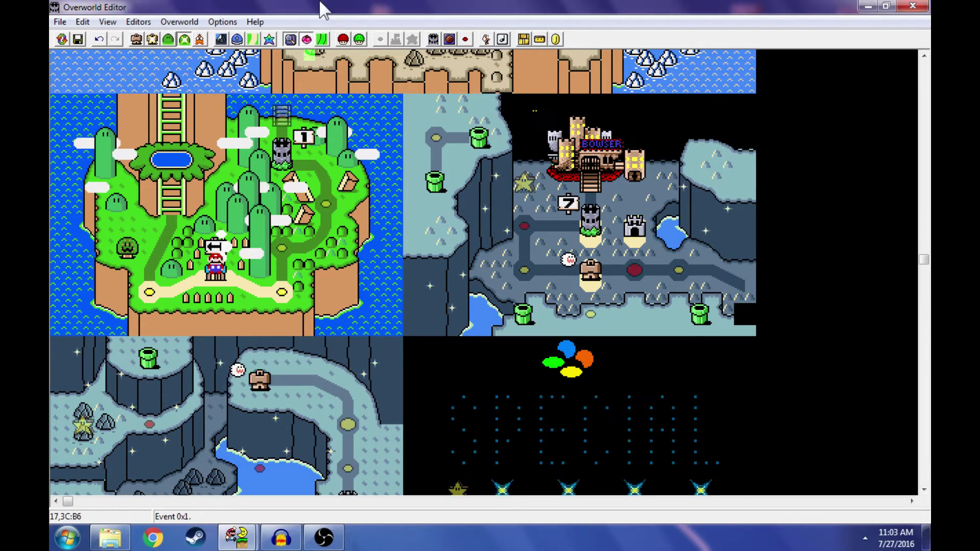
key("Page_Down")
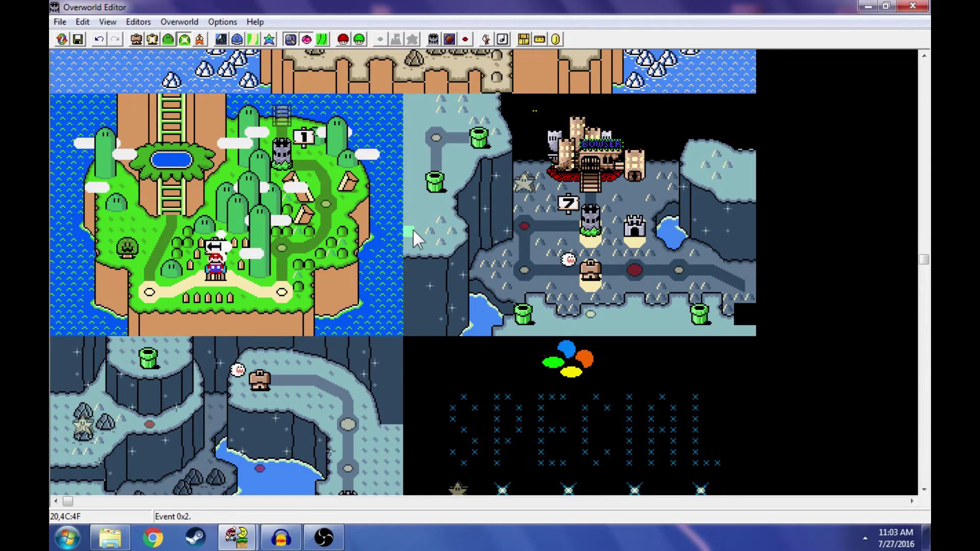
key("Page_Up")
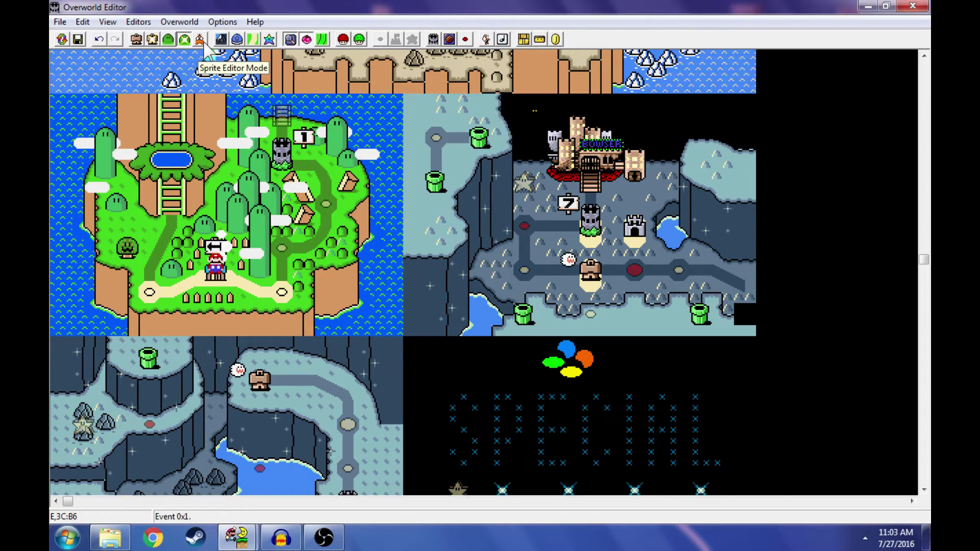
Open the Layer 2 Event Tile Selector and browse its large tiles and empty area to reach the 2x2 path tiles.
left_click(253, 40)
left_click_drag(234, 21, 676, 146)
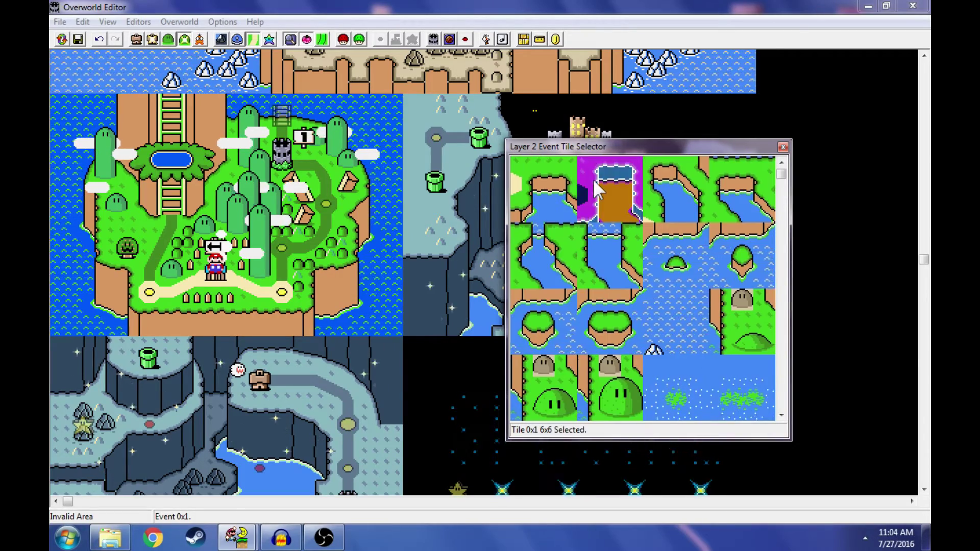
scroll(690, 274, "down", 3)
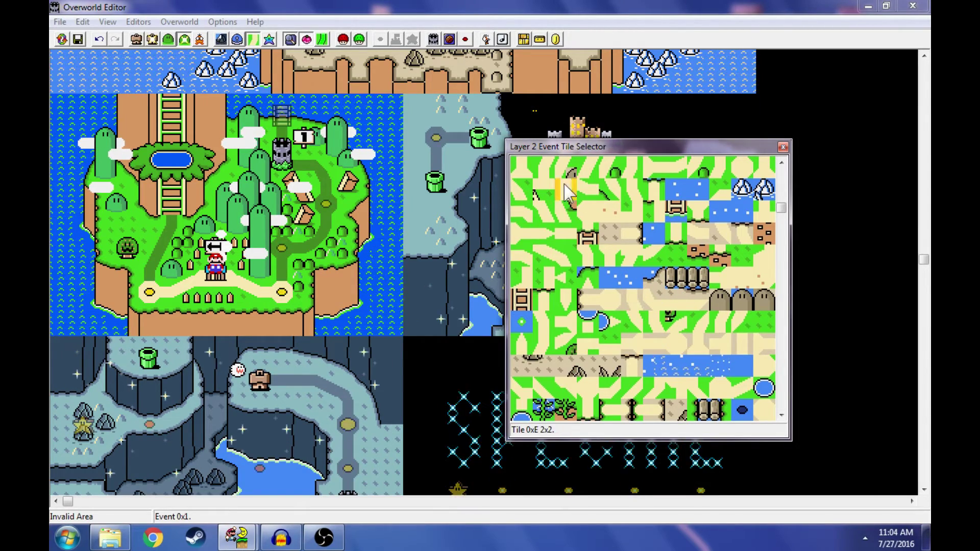
scroll(590, 225, "down", 4)
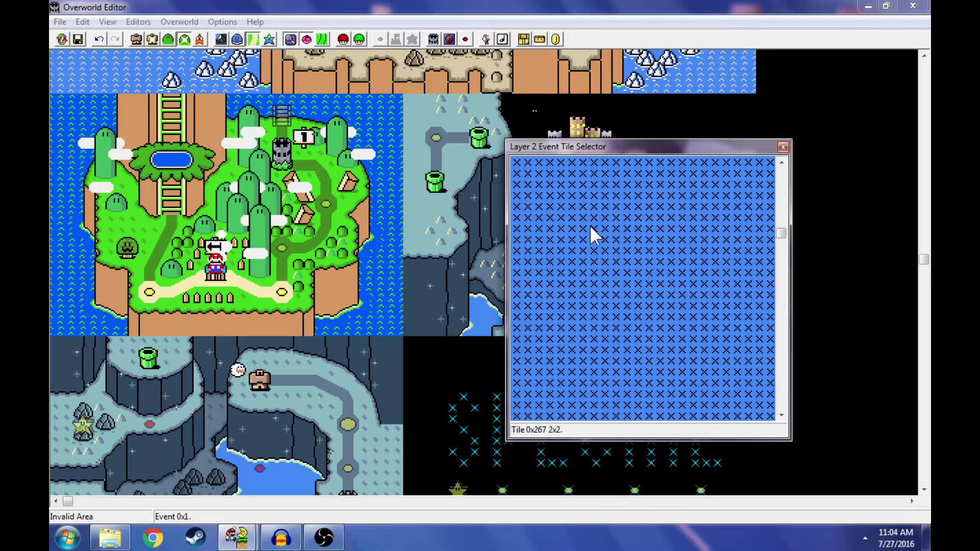
scroll(611, 232, "up", 4)
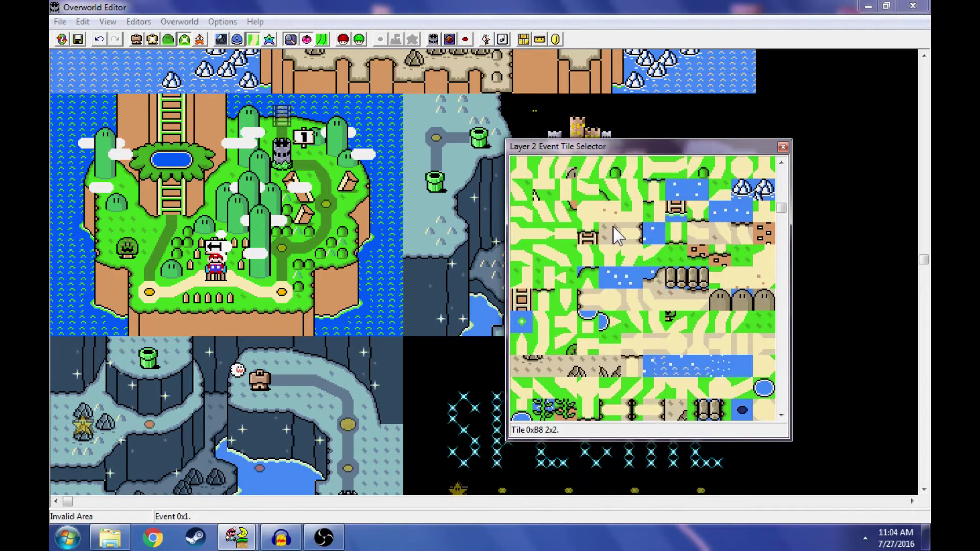
left_click(610, 232)
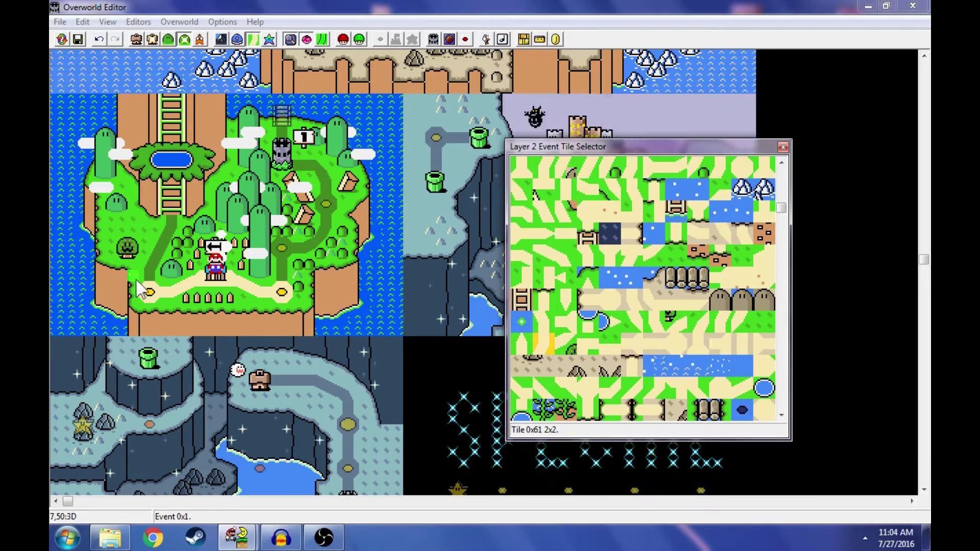
Place 2x2 path tile 0x5D in Event 0x1 on the faded path directly above the southwestern level tile.
left_click(151, 276)
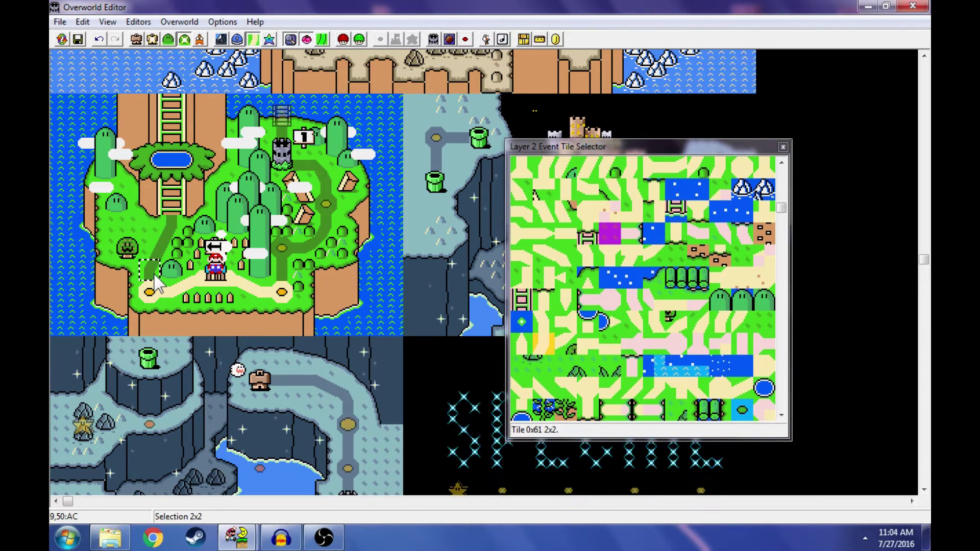
key("Delete")
left_click(720, 328)
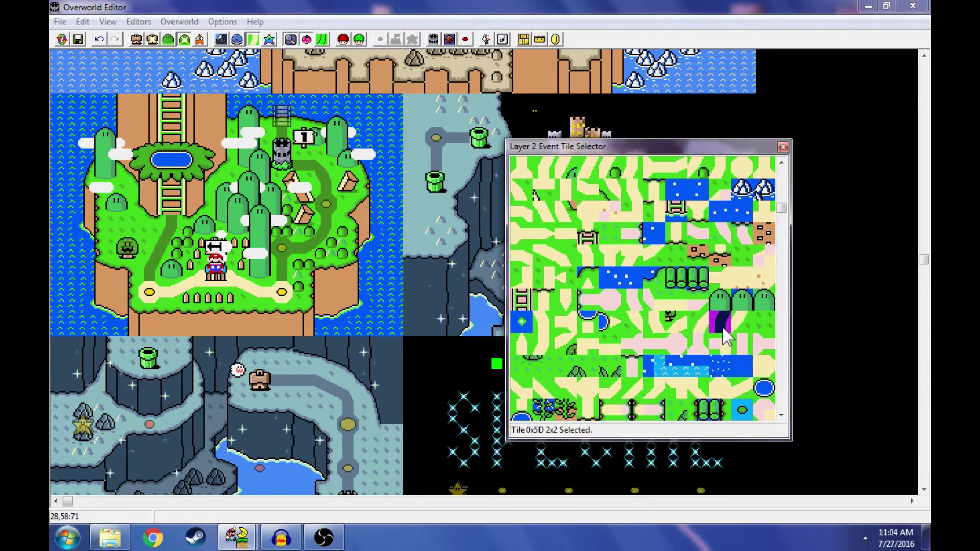
left_click(719, 303)
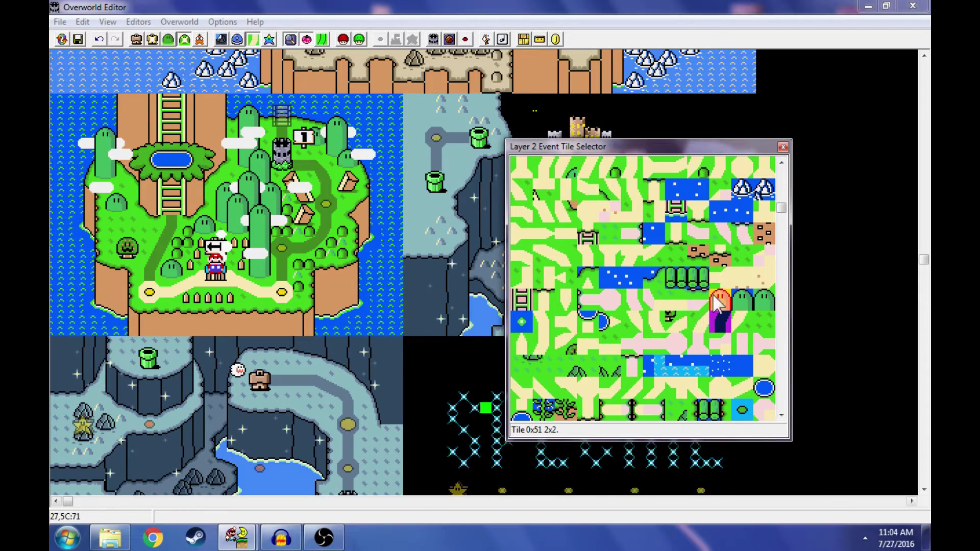
right_click(148, 261)
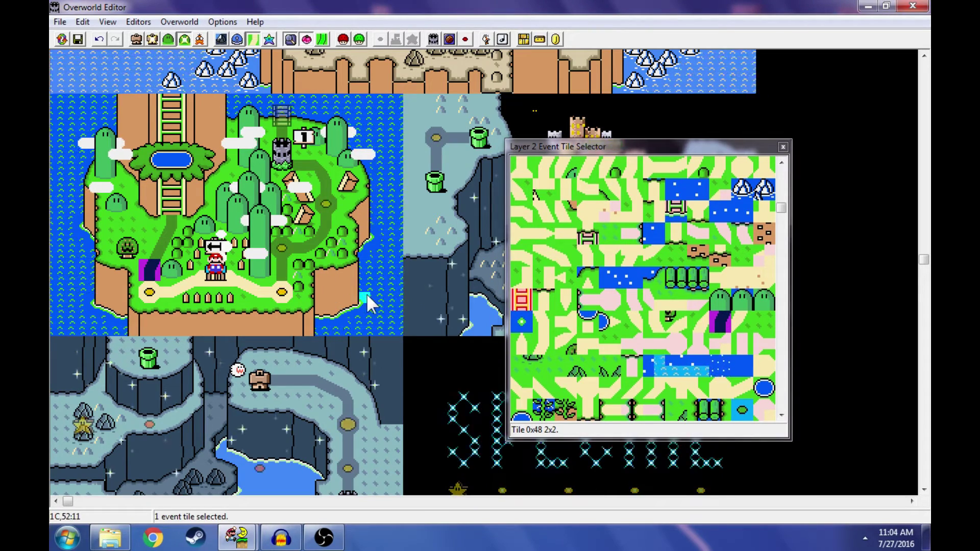
Extend the Event 0x1 path with diagonal 2x2 tile 0x3 directly above the first event tile.
left_click(742, 323)
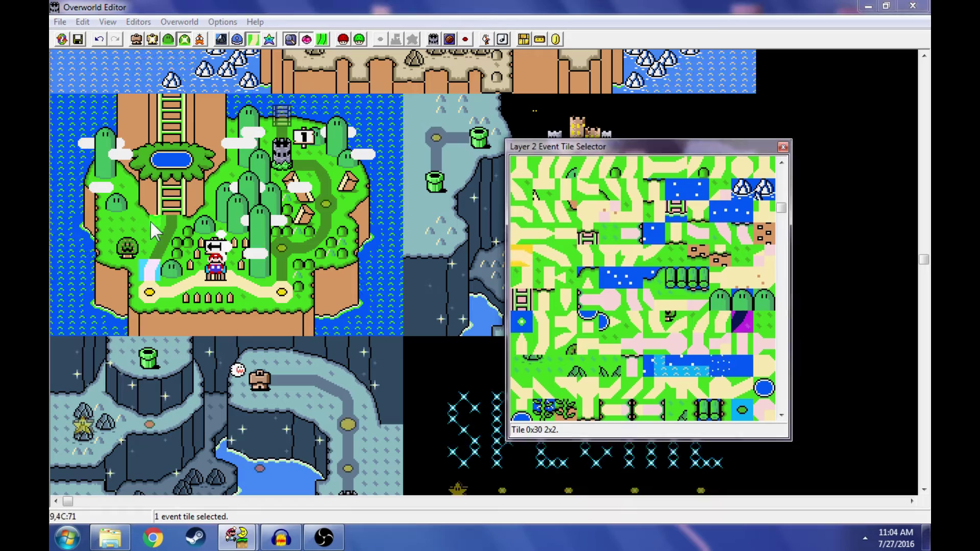
left_click(151, 239)
left_click(702, 349)
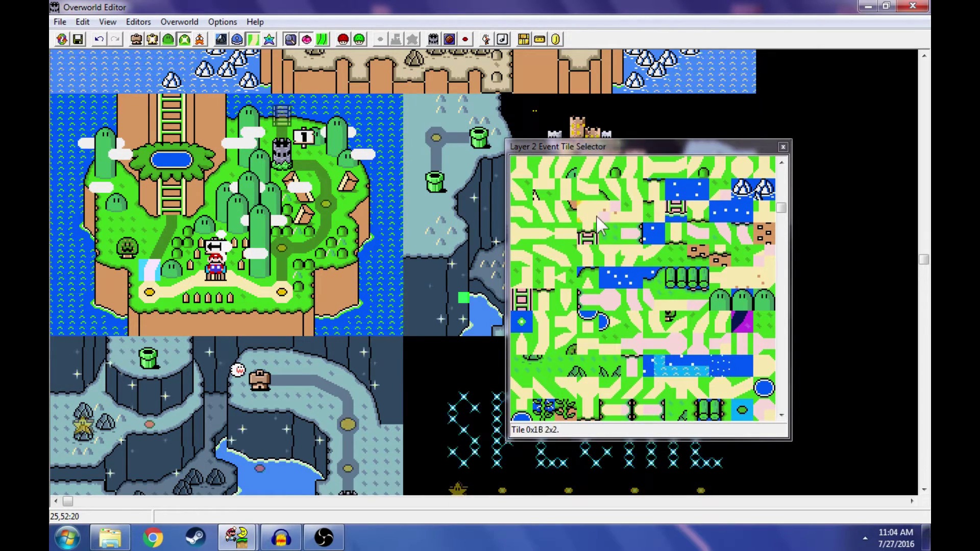
left_click(590, 179)
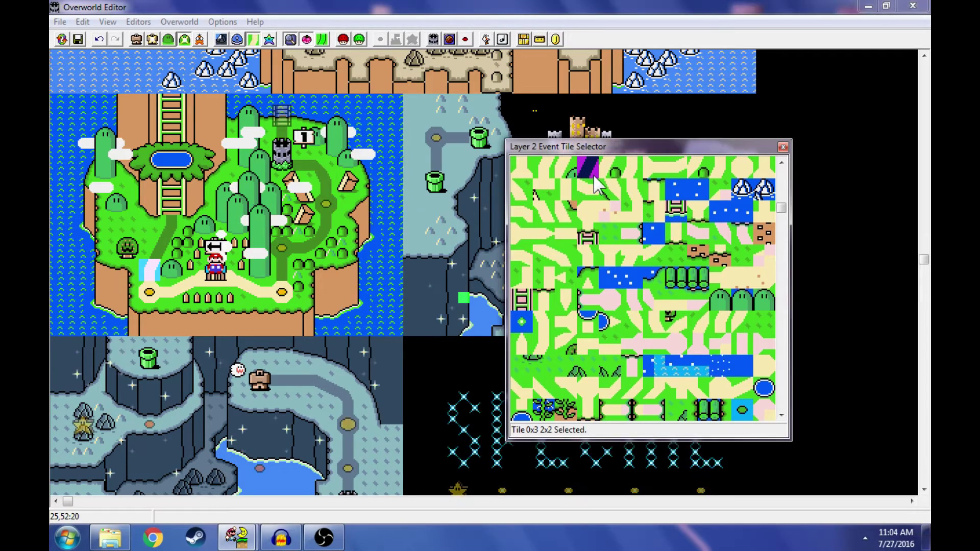
left_click(155, 245)
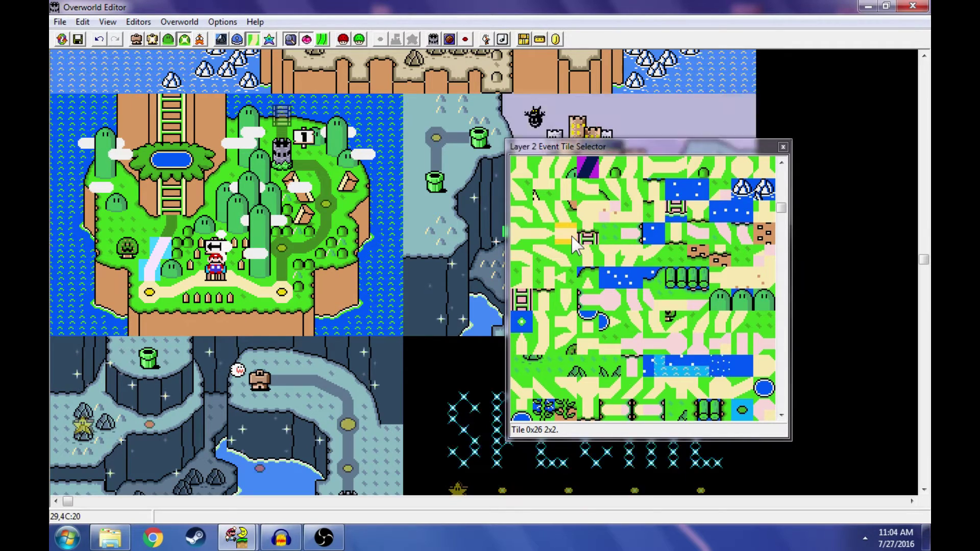
Compare Event 0x2 with Event 0x1 and step through Event 0x1 from Step 0x0 to Step 0x1 to examine the path tiles' reveal order.
left_click(524, 255)
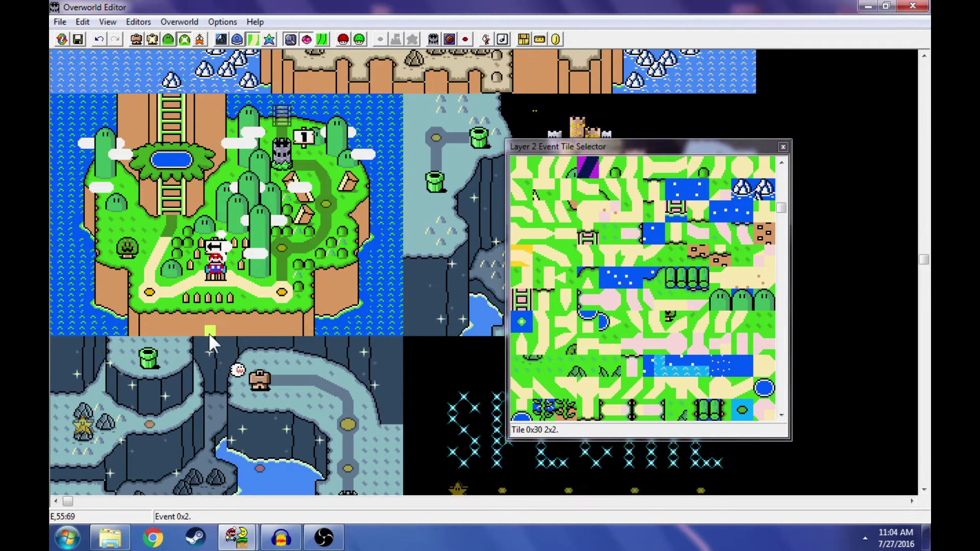
key("Page_Down")
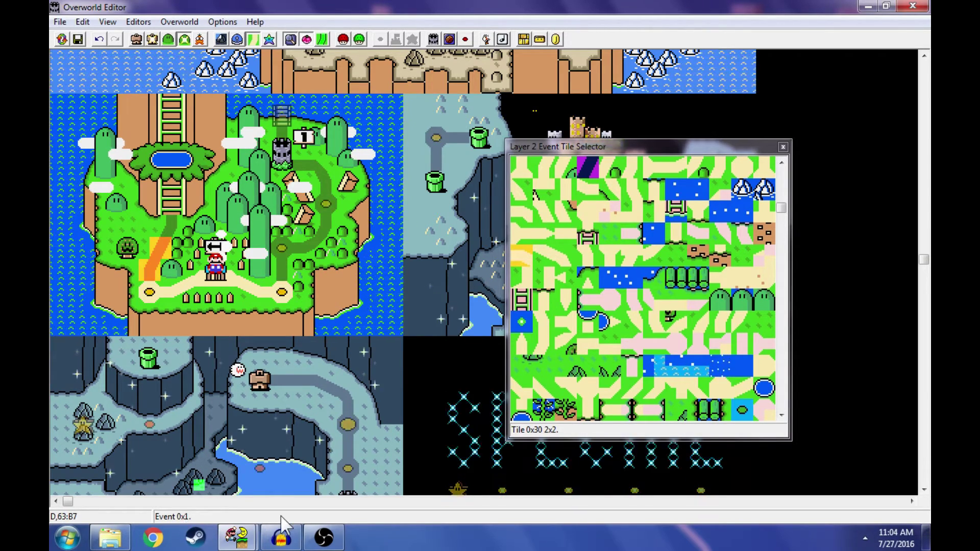
key("Page_Up")
key("Page_Down")
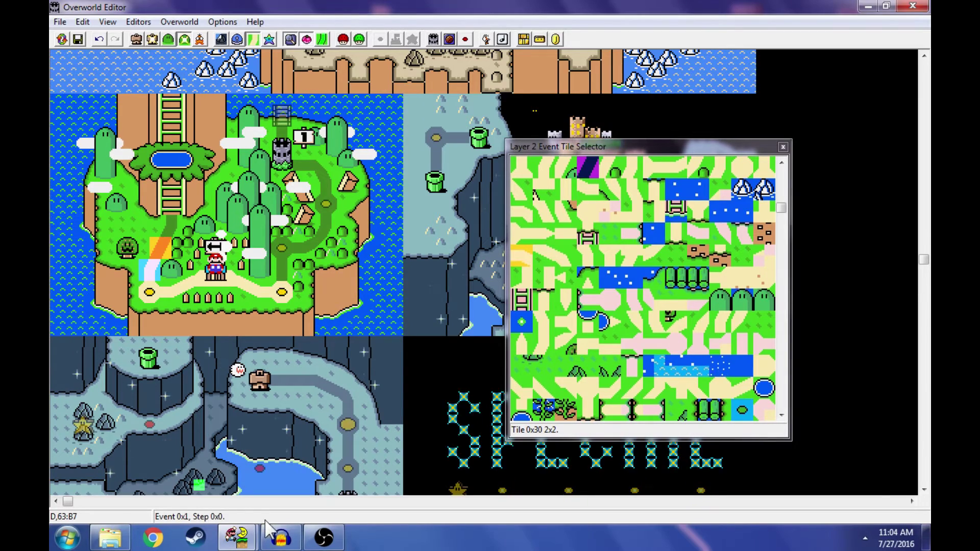
key("End")
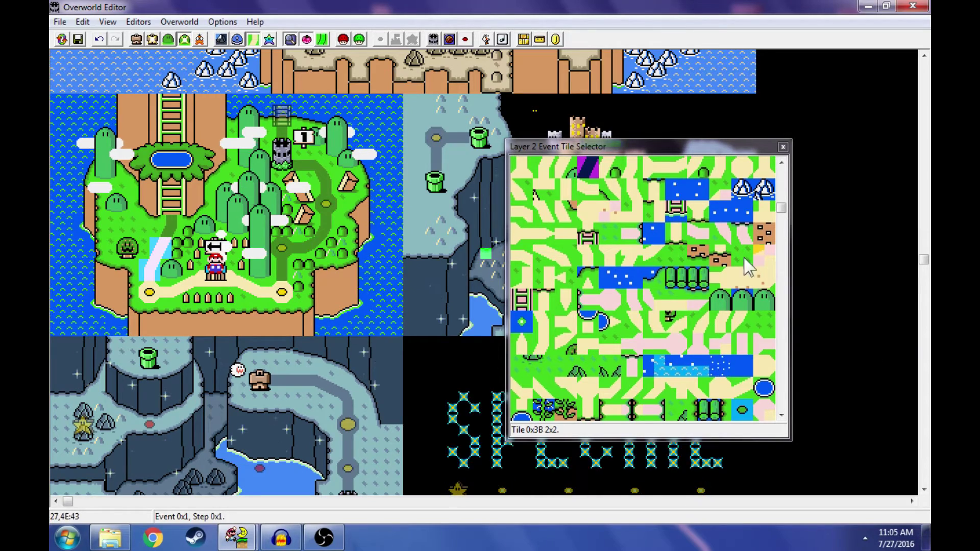
Try path tile 0x7E on the faded path segment just below the ladder and undo the placement.
left_click(712, 343)
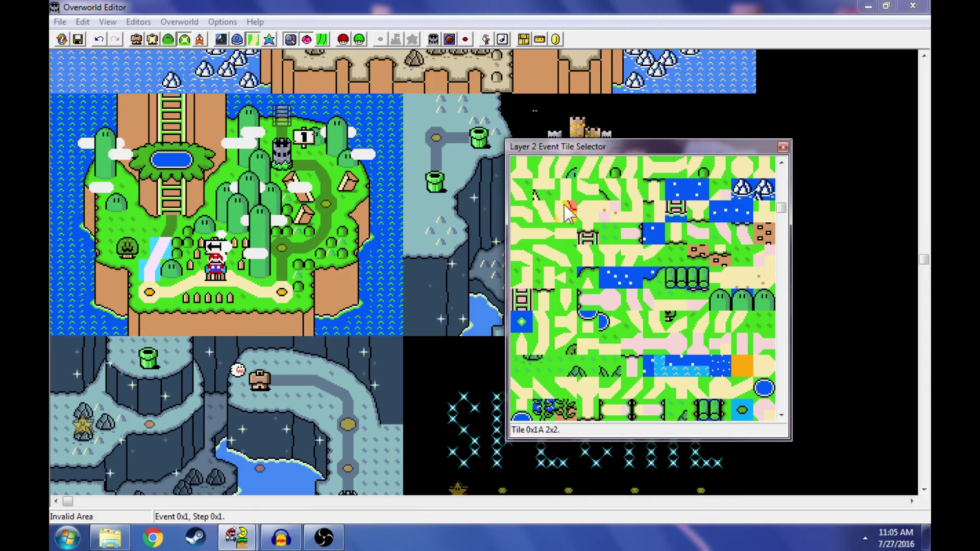
left_click(521, 300)
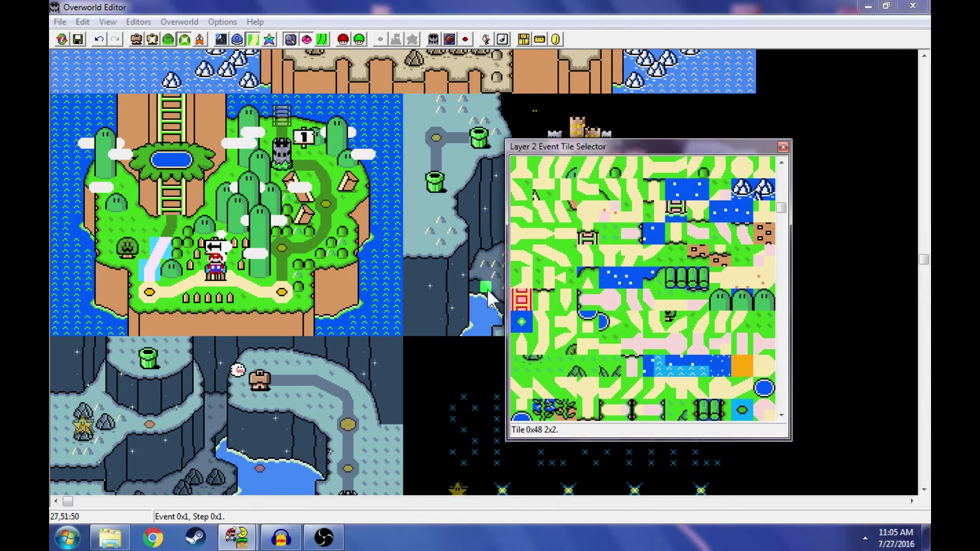
left_click(177, 225)
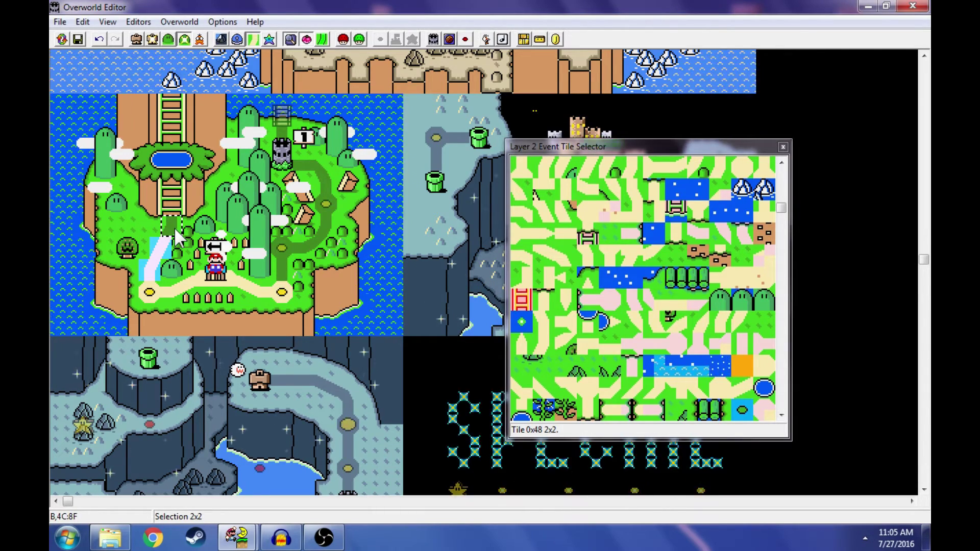
left_click(174, 230)
left_click(654, 389)
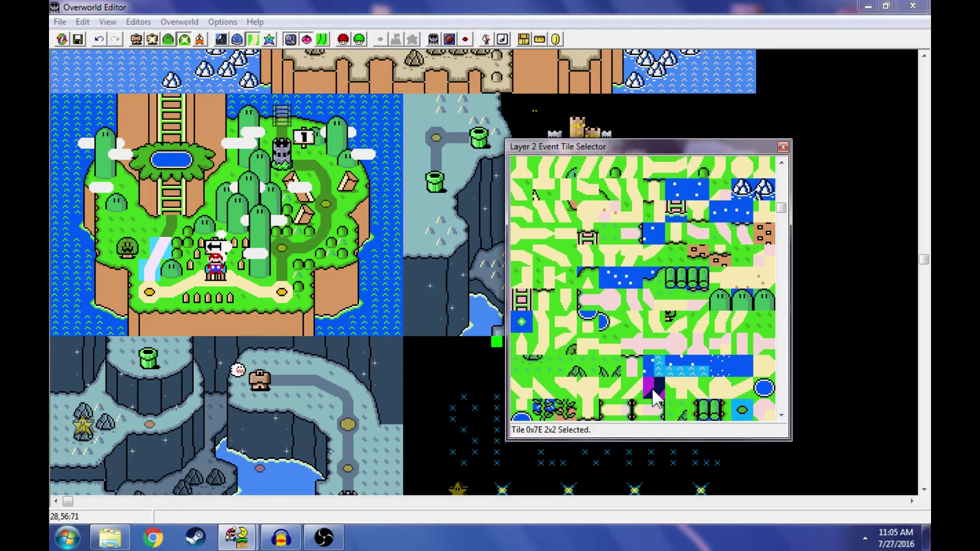
left_click(172, 230)
key("ctrl+z")
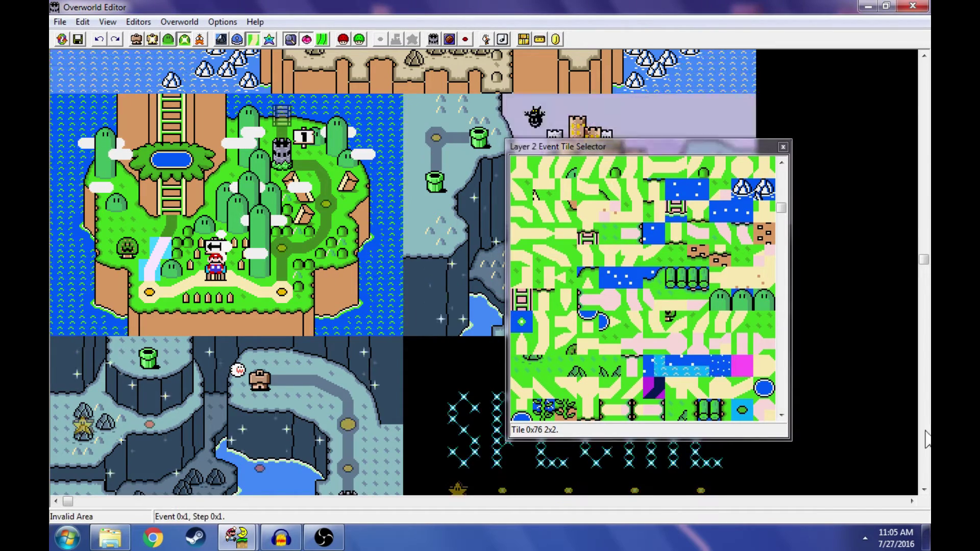
Complete the Event 0x1 path by placing a steep 2x2 path tile on the faded segment just below the ladder.
left_click(722, 172)
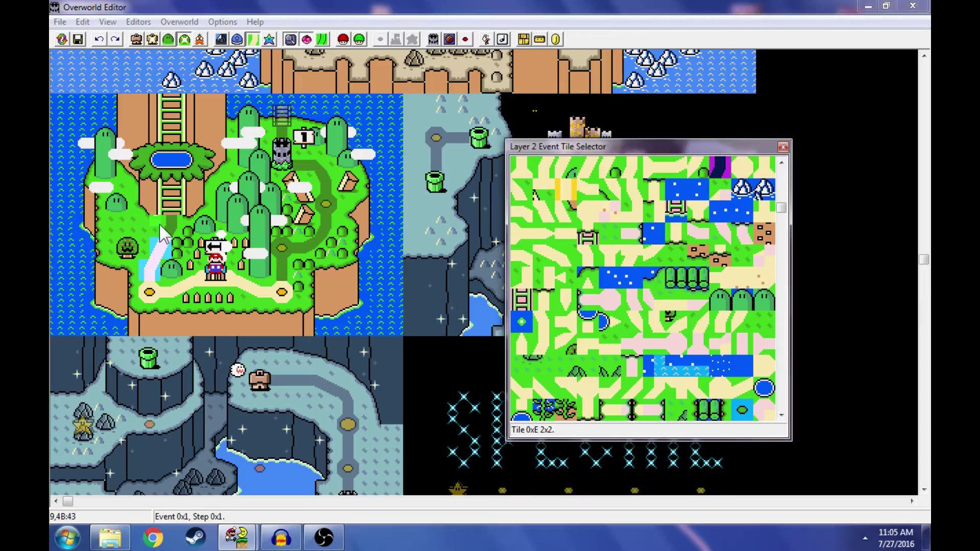
right_click_drag(175, 222, 166, 223)
key("Delete")
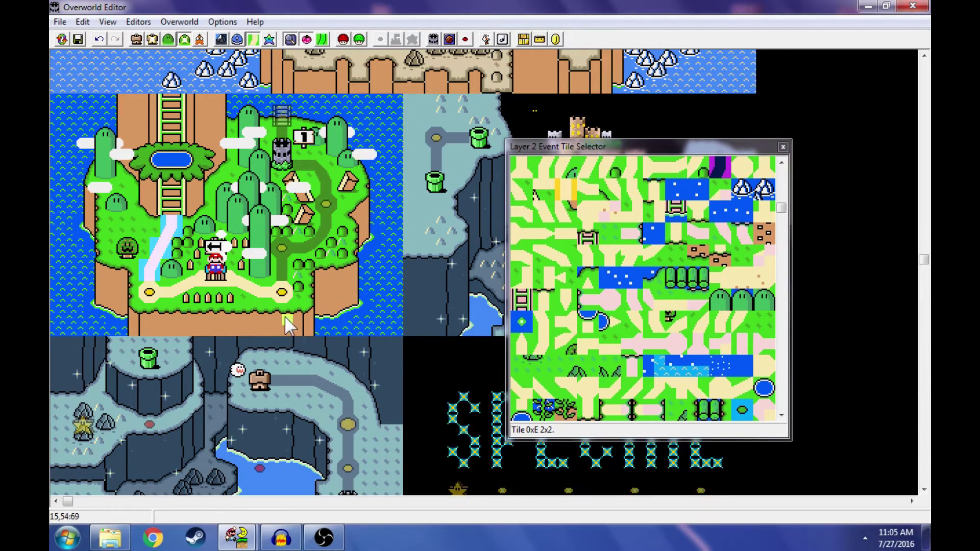
Place the 2x2 dome event tile in Event 0x1 over the faded dome west of the new path.
left_click(595, 307)
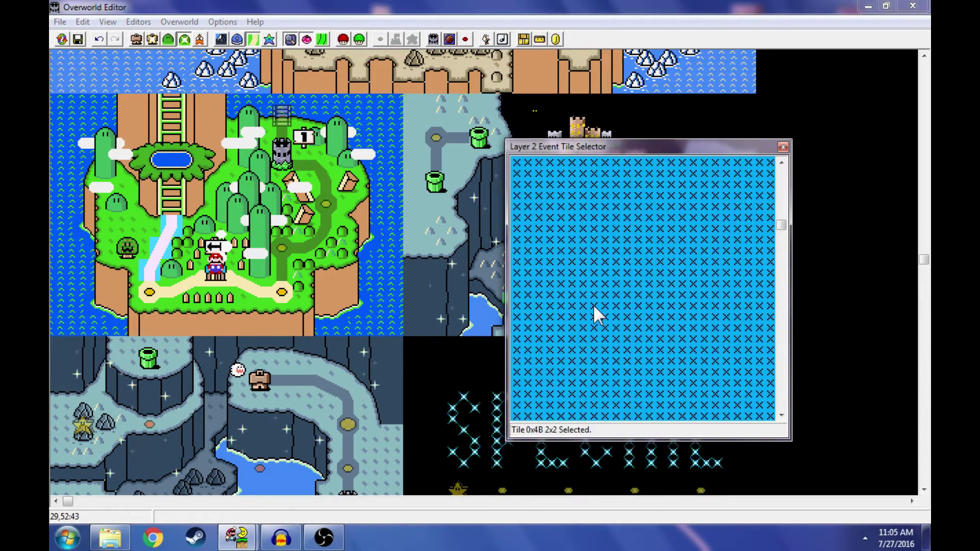
key("Page_Down")
left_click(546, 183)
left_click(549, 169)
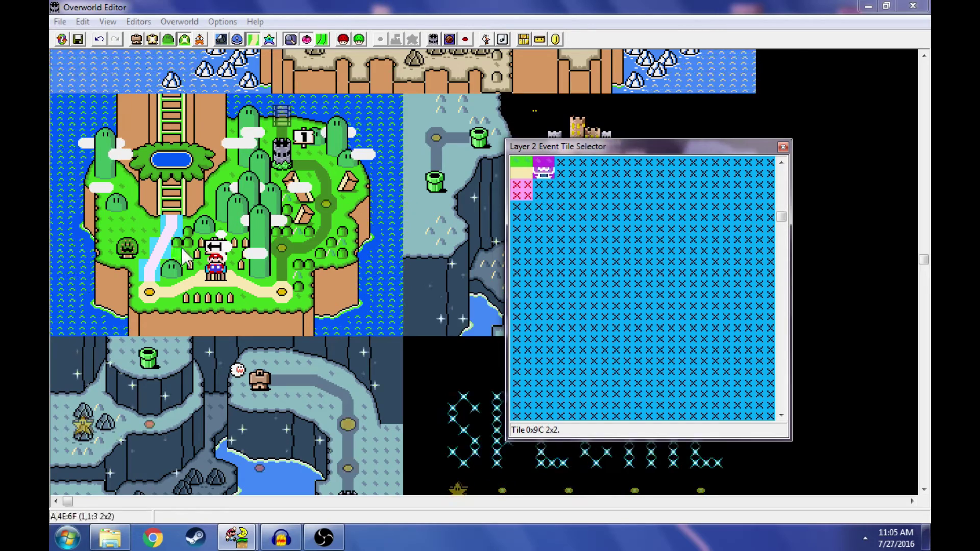
right_click(123, 244)
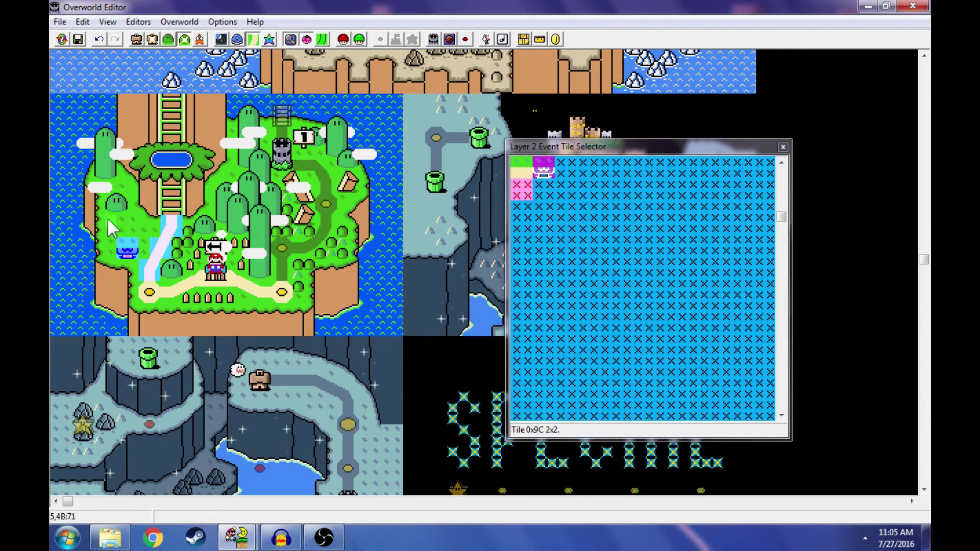
Cover the small green hill on the island's west side with a plain grass 2x2 event tile.
scroll(638, 210, "up", 1)
left_click(616, 212)
scroll(617, 212, "up", 1)
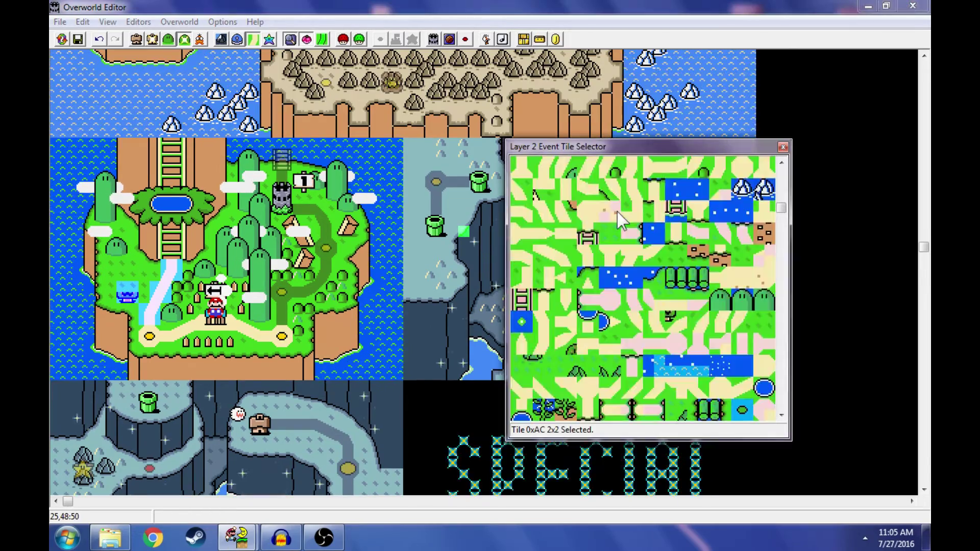
scroll(615, 219, "up", 1)
scroll(618, 225, "down", 1)
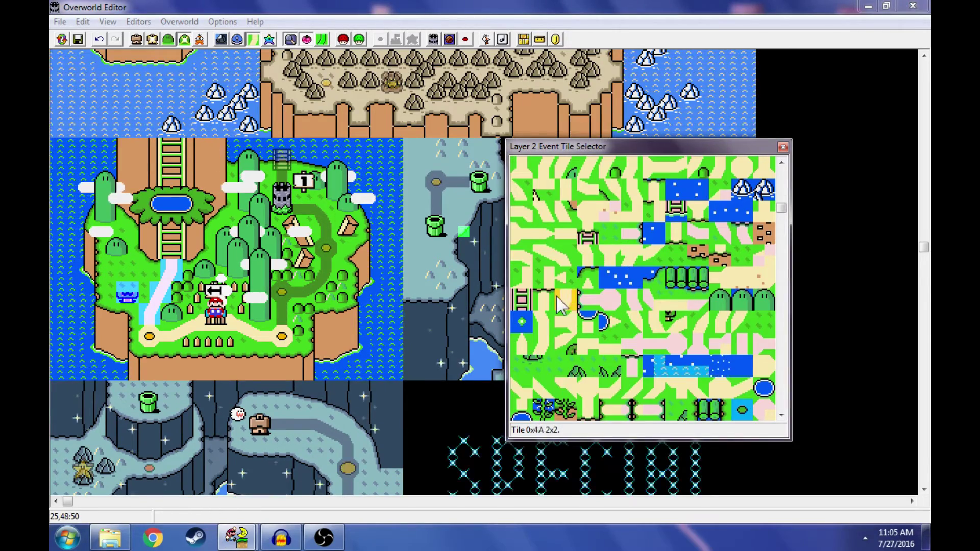
right_click(111, 242)
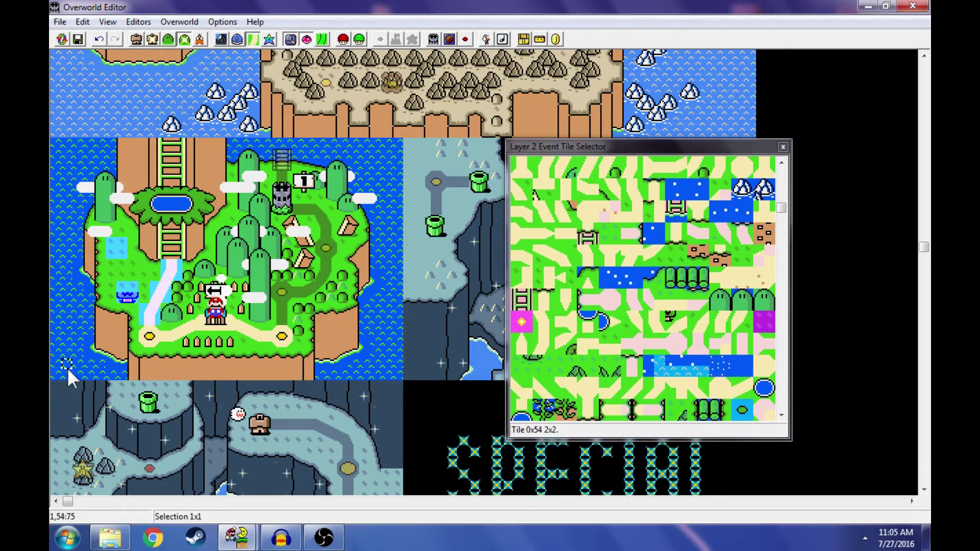
Browse the Layer 2 event tiles and examine the large 6x6 tiles, including the rising skull frames and the islands.
scroll(615, 342, "up", 3)
scroll(615, 341, "down", 3)
scroll(332, 301, "down", 1)
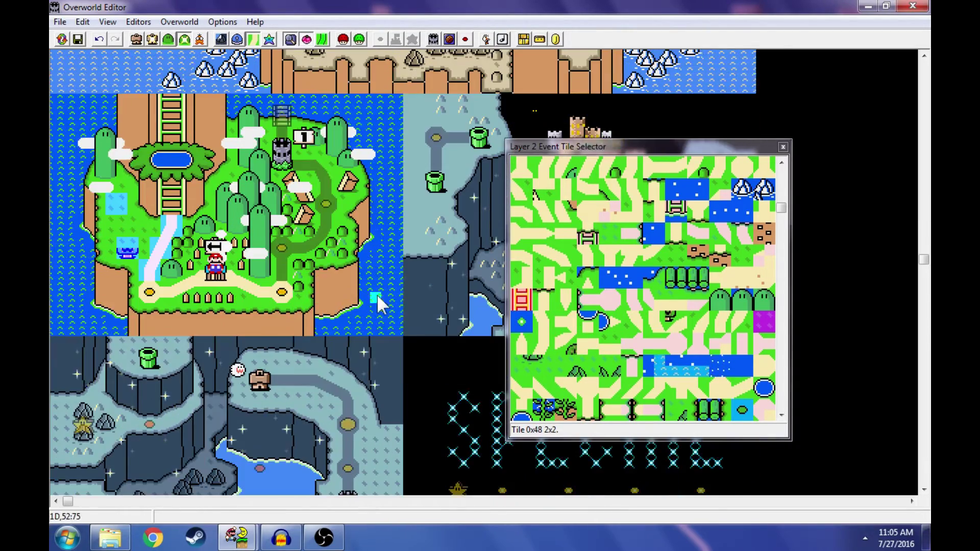
scroll(626, 245, "up", 1)
left_click(627, 246)
scroll(627, 246, "up", 1)
scroll(697, 299, "down", 2)
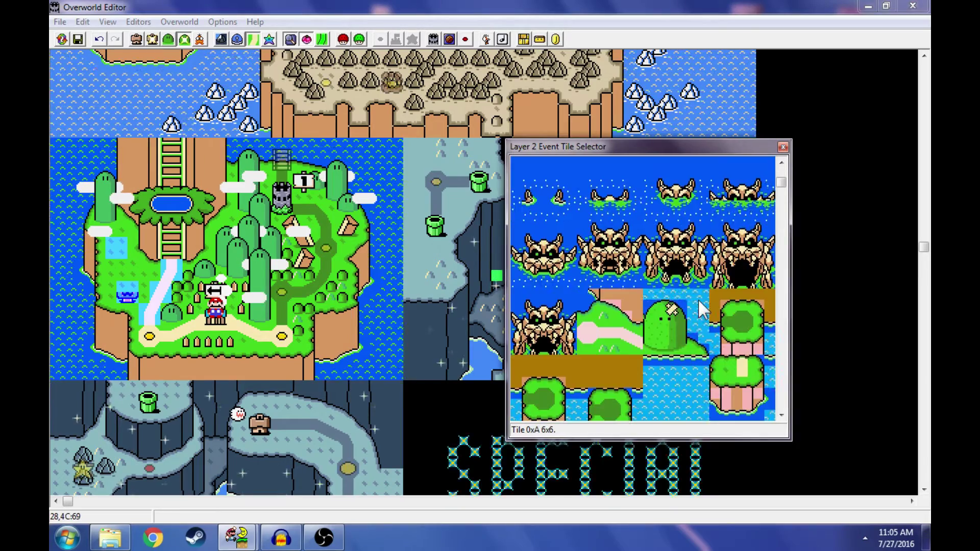
scroll(697, 298, "up", 2)
scroll(698, 299, "down", 2)
scroll(691, 357, "down", 3)
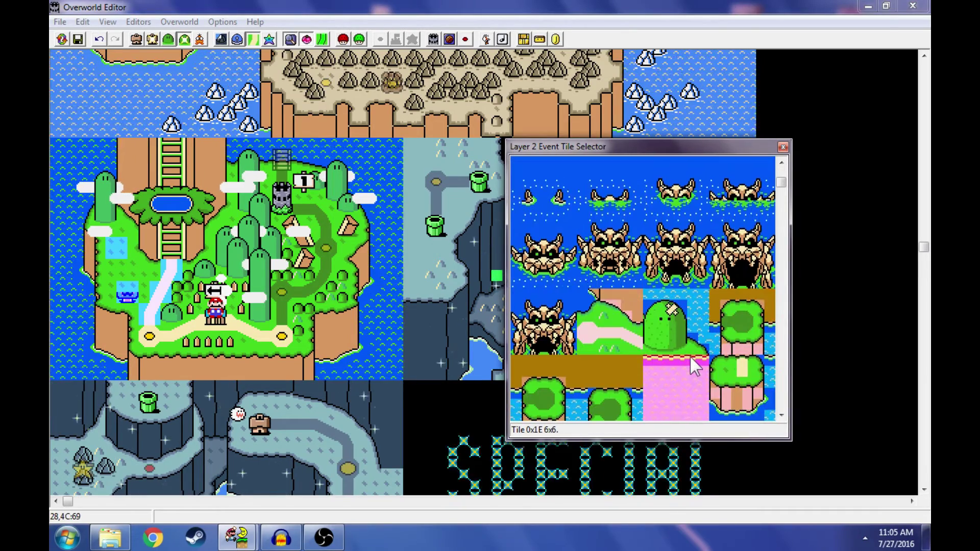
scroll(691, 356, "up", 2)
scroll(691, 356, "down", 1)
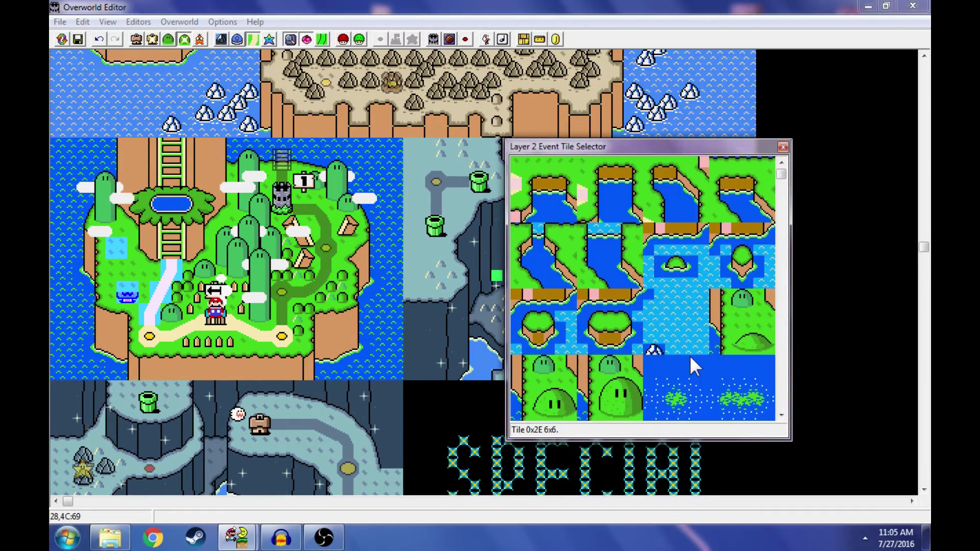
scroll(690, 356, "down", 1)
scroll(691, 356, "up", 2)
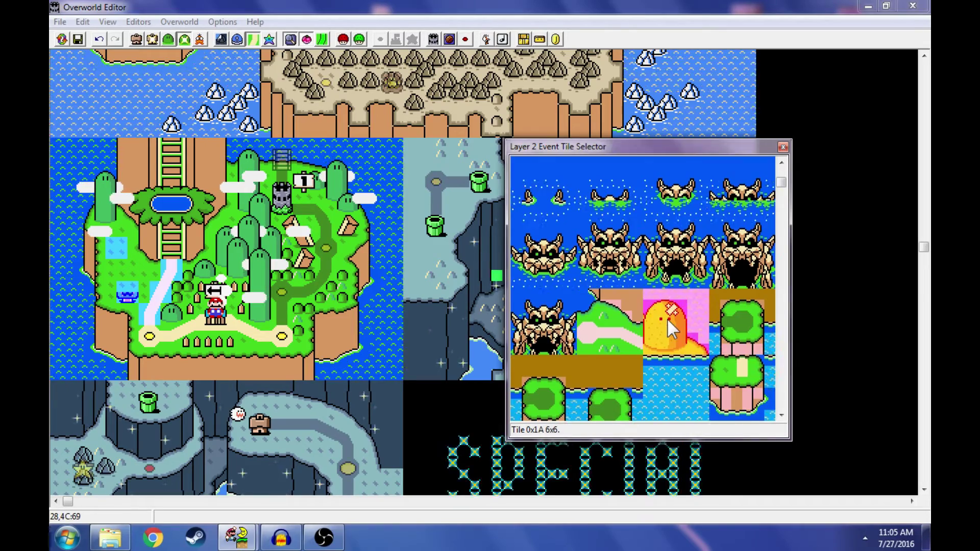
Place the first three 6x6 rising skull frames, up to tile 0x12, on one spot in the water off the island's southeast corner.
left_click(667, 317)
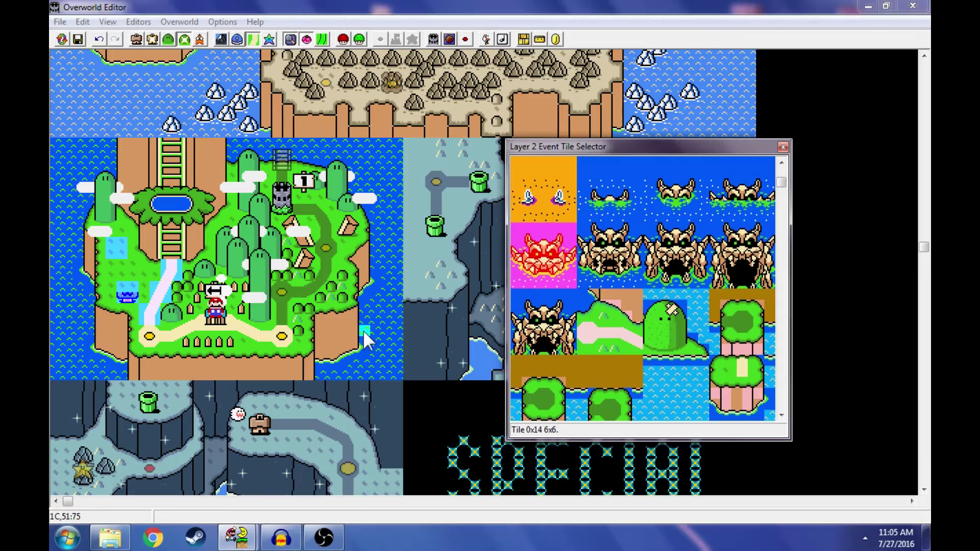
right_click_drag(369, 329, 370, 322)
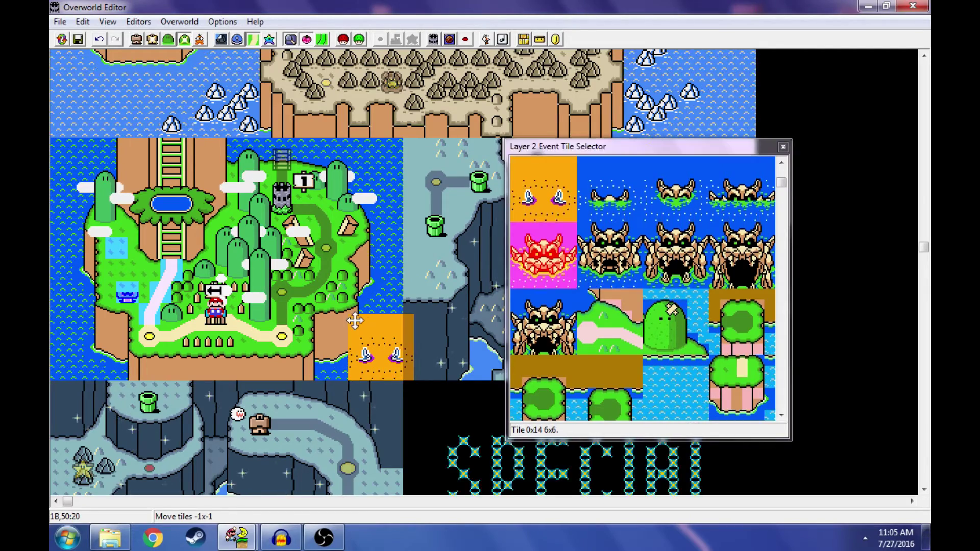
left_click(625, 221)
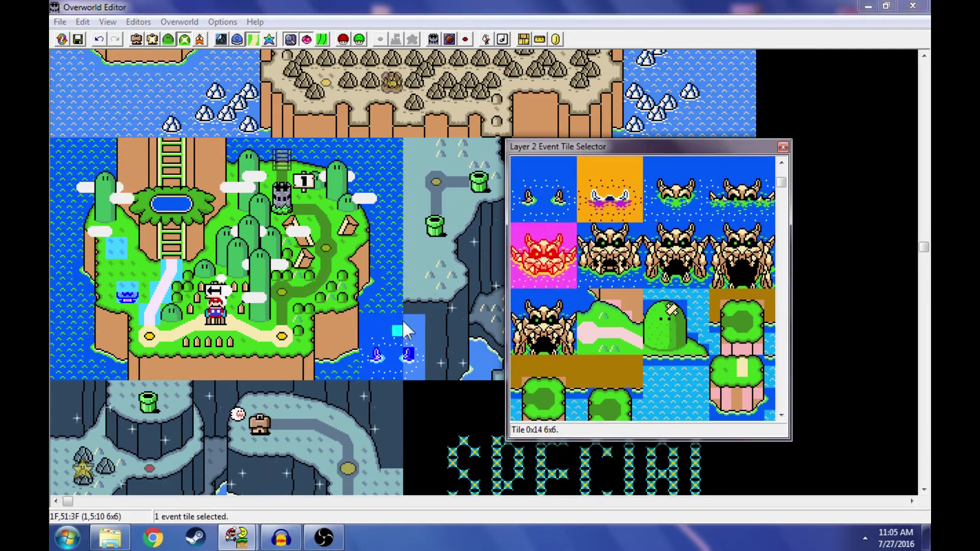
left_click(672, 192)
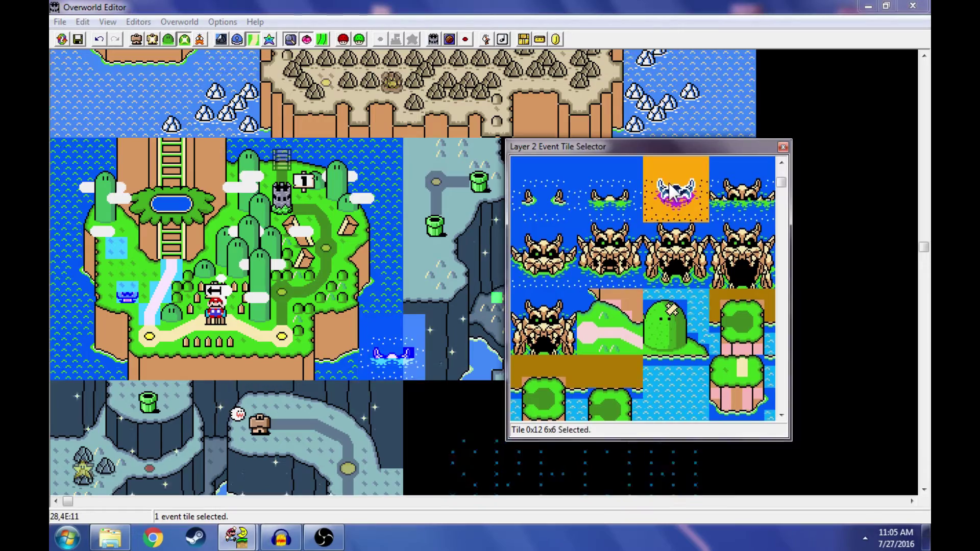
right_click(365, 320)
Stack the remaining 6x6 skull frames on the same water spot in order, ending with tile 0x18.
left_click(713, 191)
right_click(365, 321)
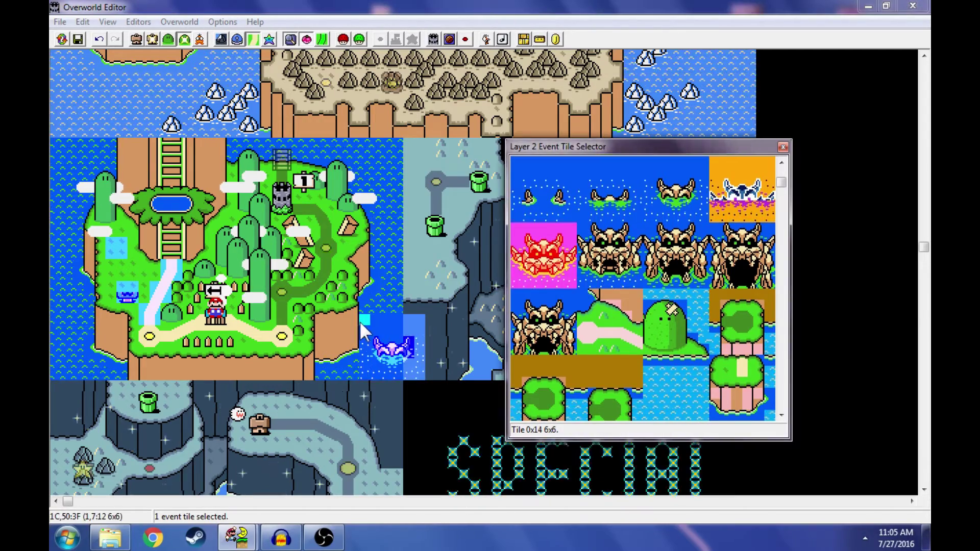
left_click(547, 253)
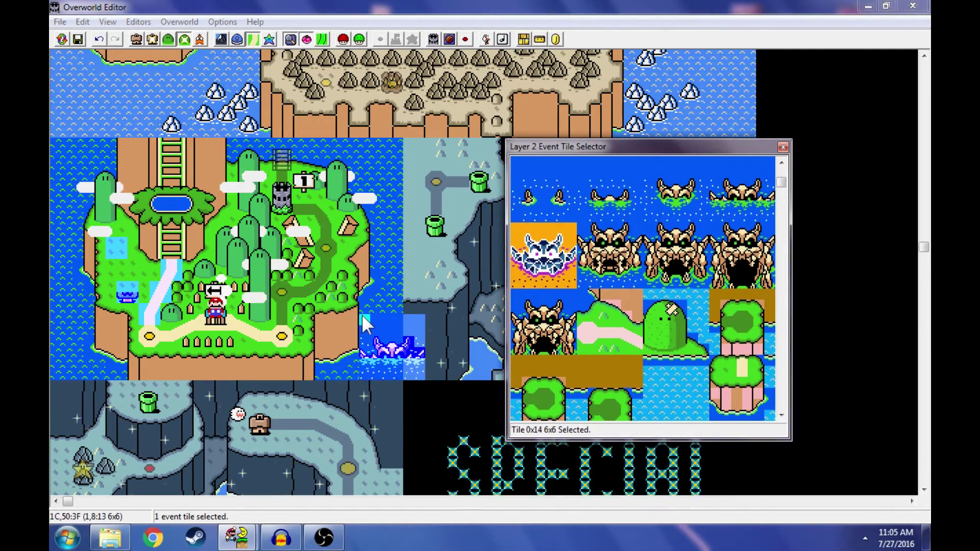
right_click(364, 322)
left_click(595, 257)
right_click(360, 322)
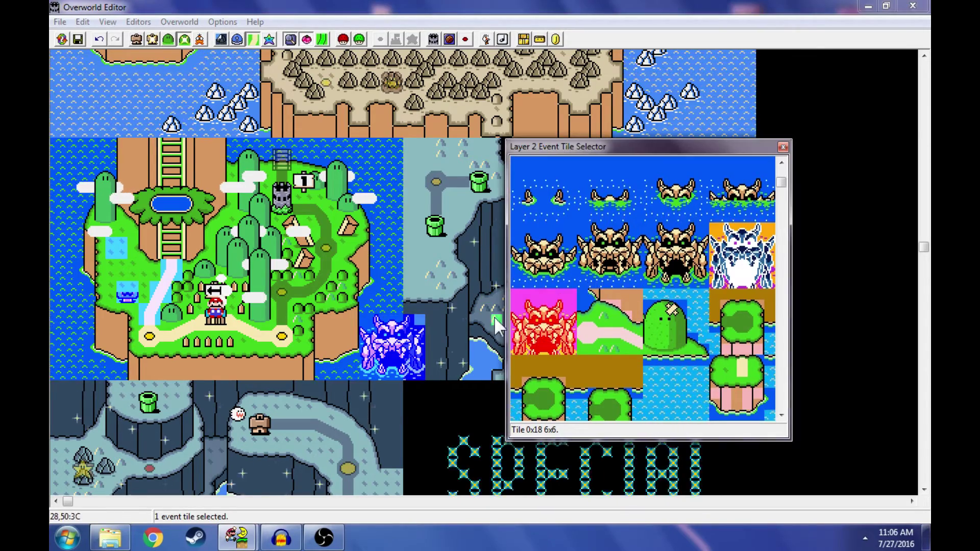
left_click(551, 318)
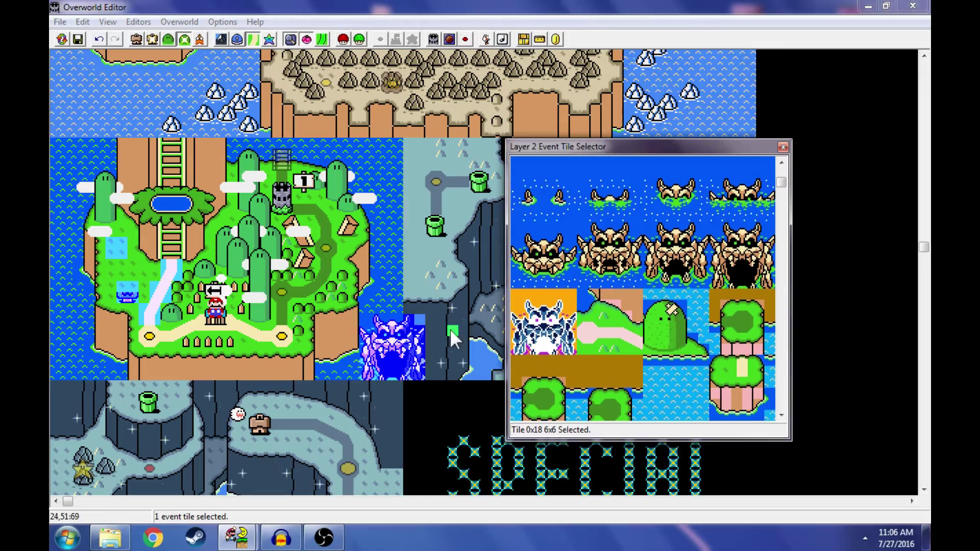
right_click(364, 323)
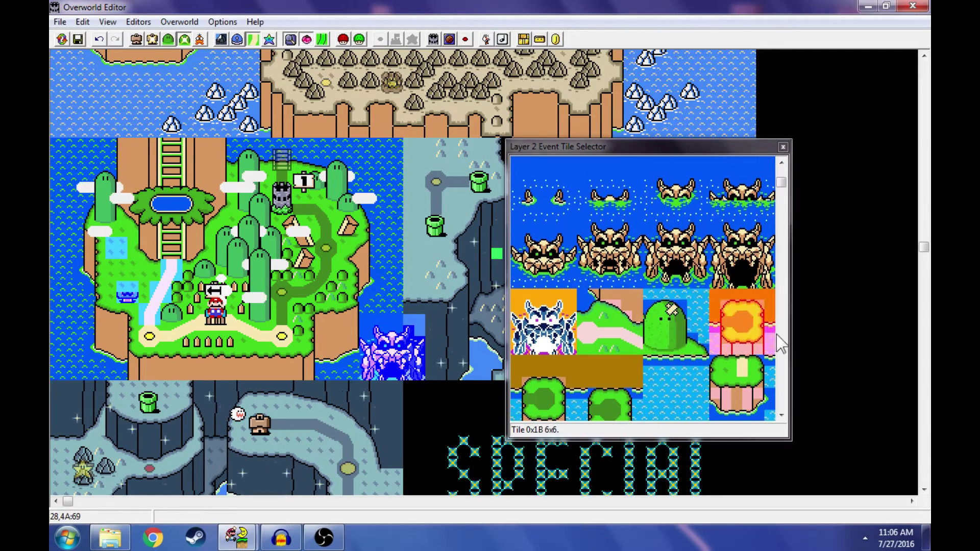
Close the event tile selector and step through Event 0x1 up to Step 0xD to review the reveal order.
left_click(783, 147)
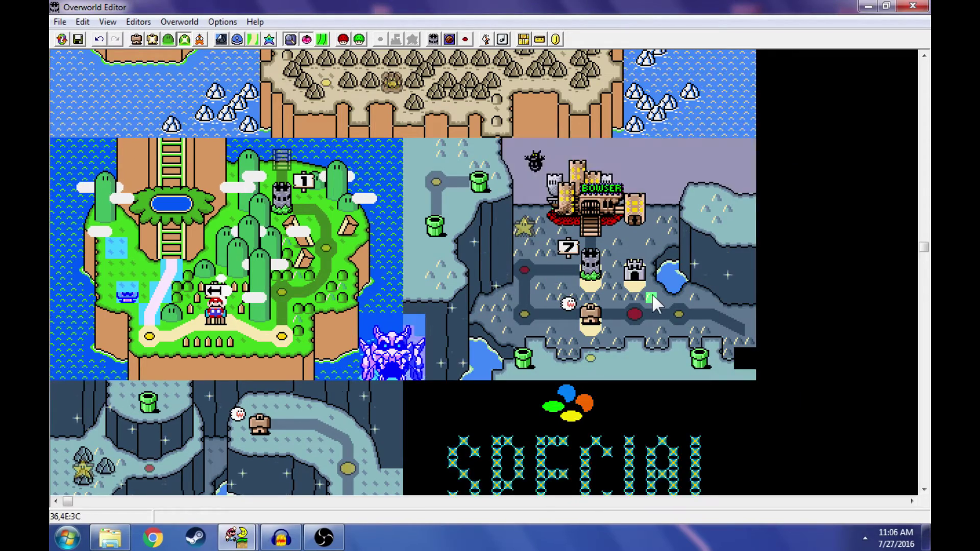
key("Page_Down")
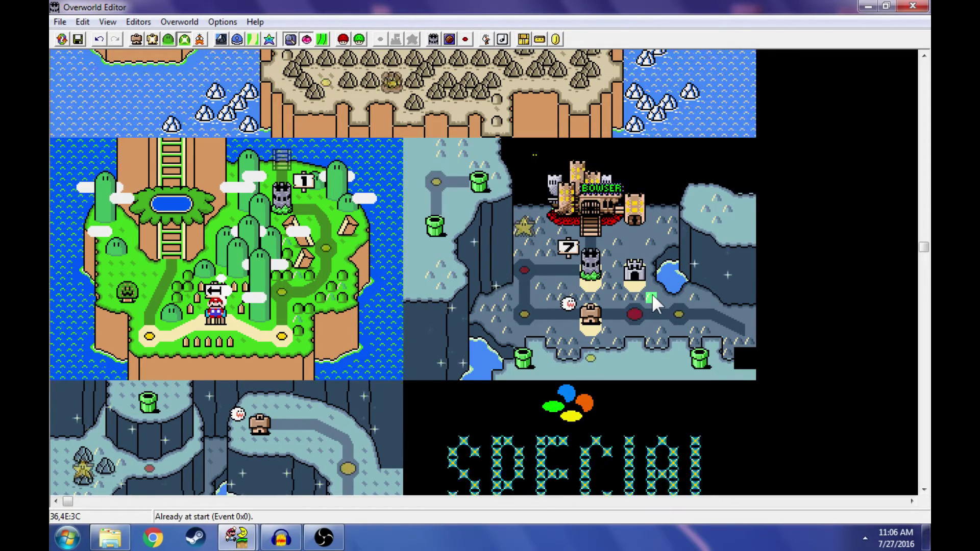
key("Page_Down")
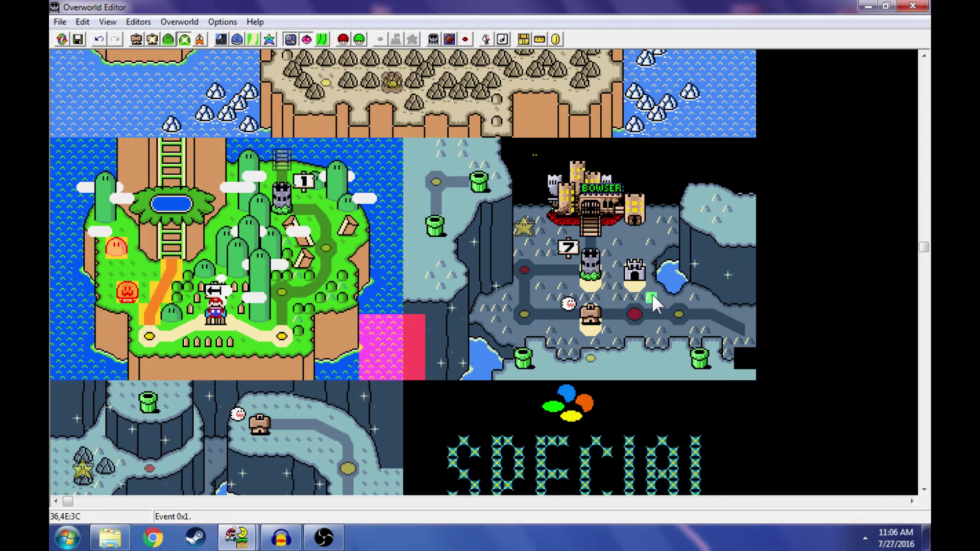
key("Page_Down")
key("Page_Up")
key("Home")
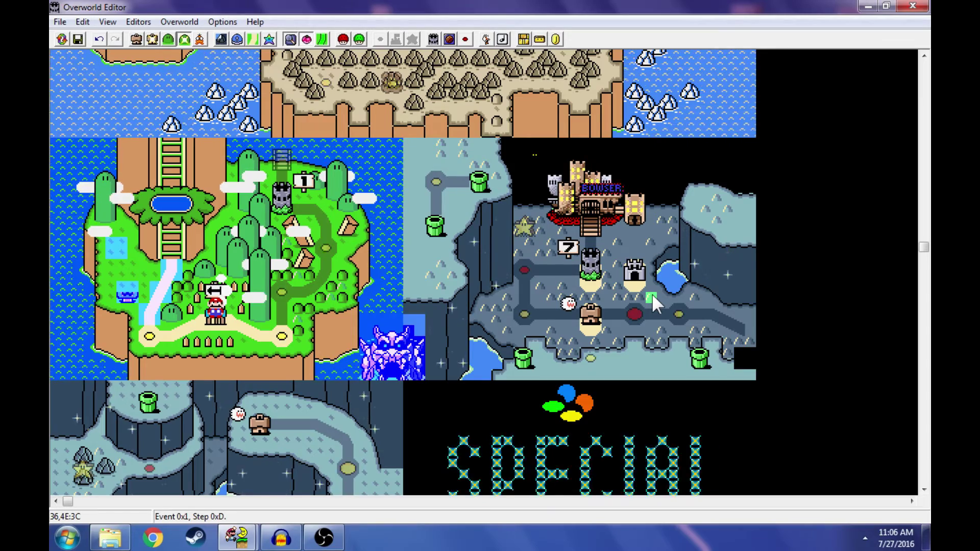
scroll(549, 265, "up", 3)
scroll(550, 271, "down", 3)
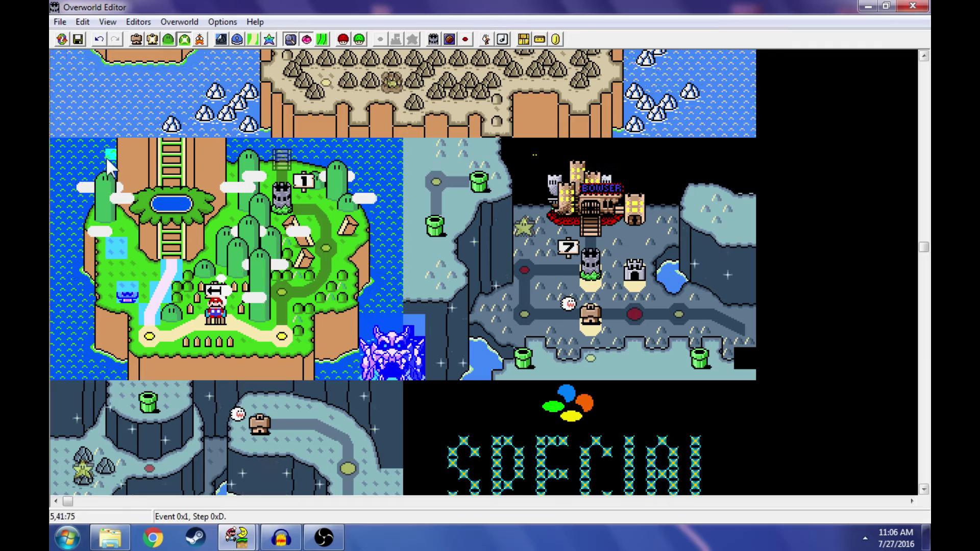
Leave the overworld editor to run the game in the ZSNES emulator, and open the system volume control.
left_click(868, 5)
key("F4")
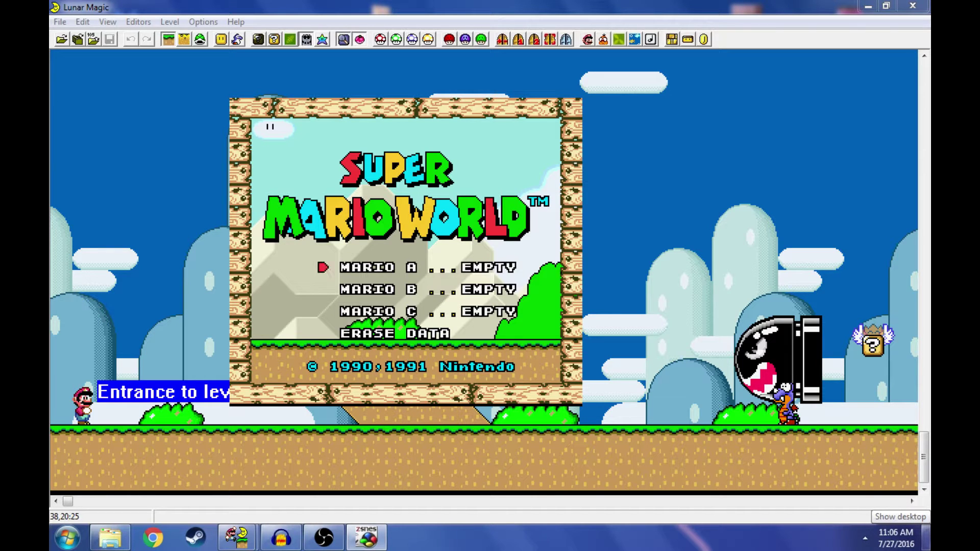
left_click(866, 539)
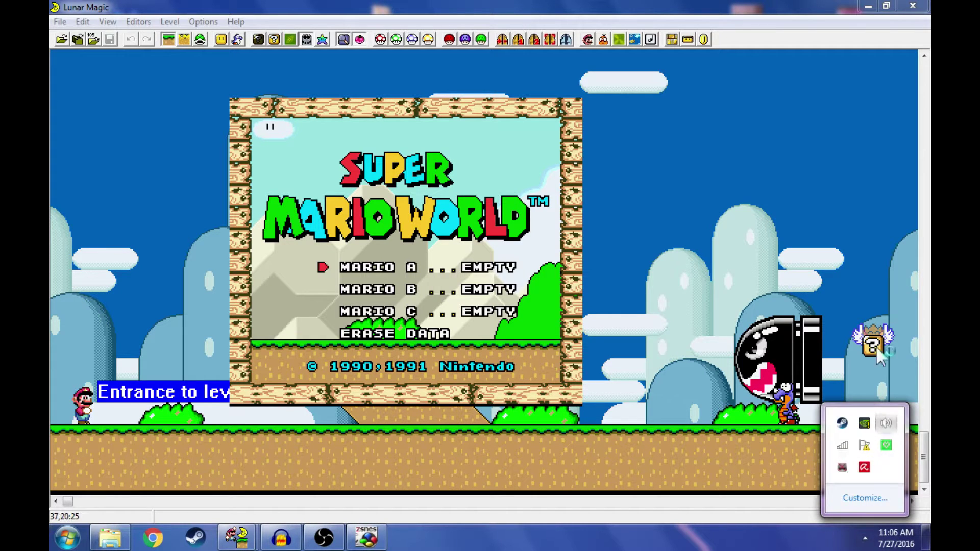
left_click(886, 423)
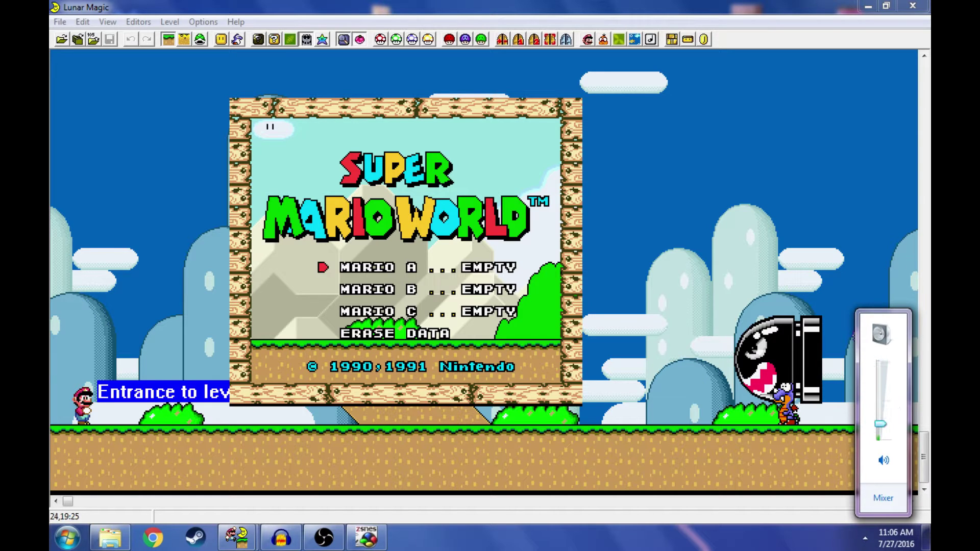
Start a one-player game in the Mario A slot and dismiss the welcome message.
left_click(511, 307)
key("Return")
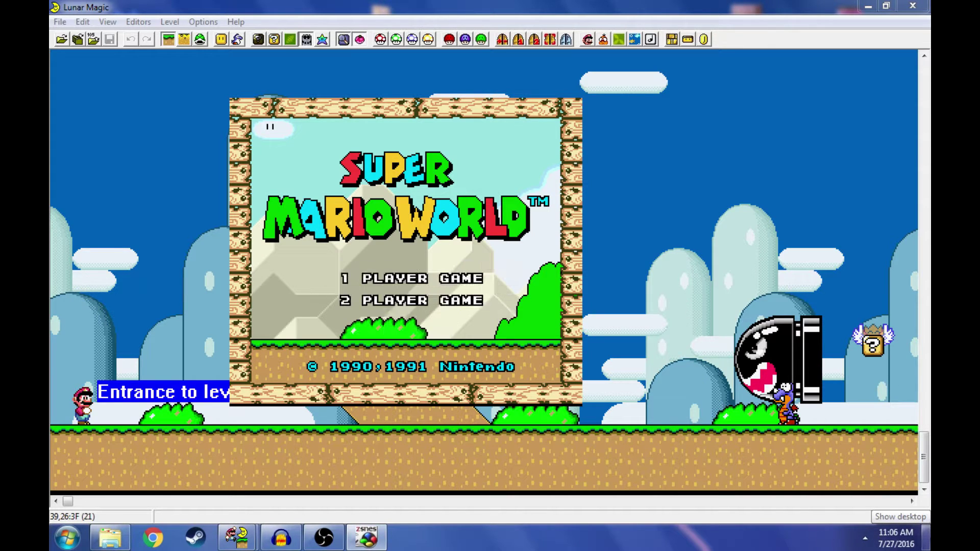
key("Return")
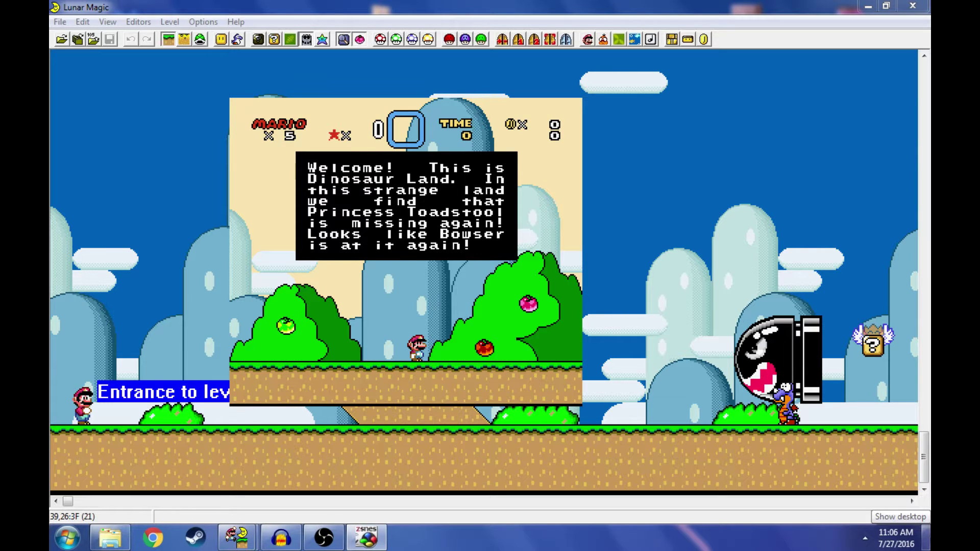
key("Return")
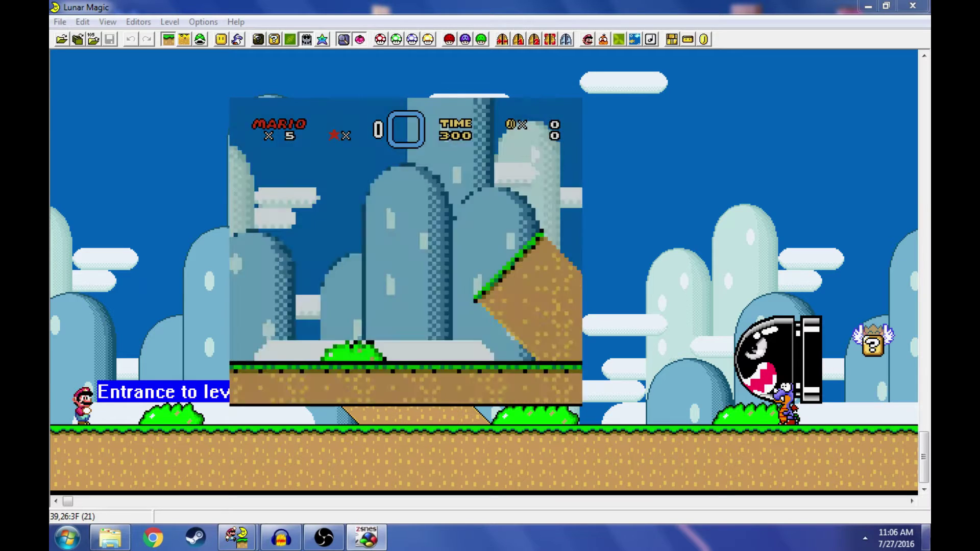
Play the opening stretch of Yoshi's Island 1, running and jumping past the Banzai Bill, Rex enemies, slopes and pipes.
key("Right")
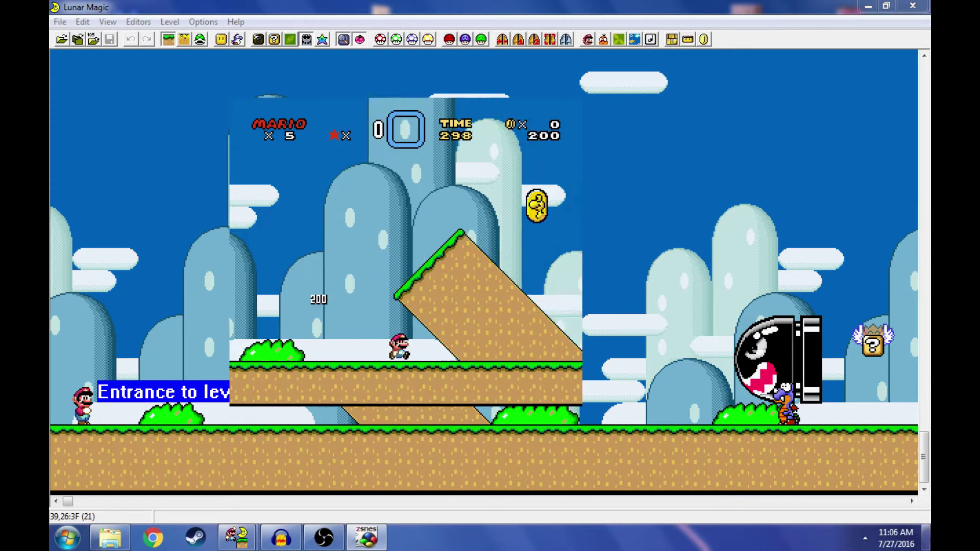
key("z")
key("x")
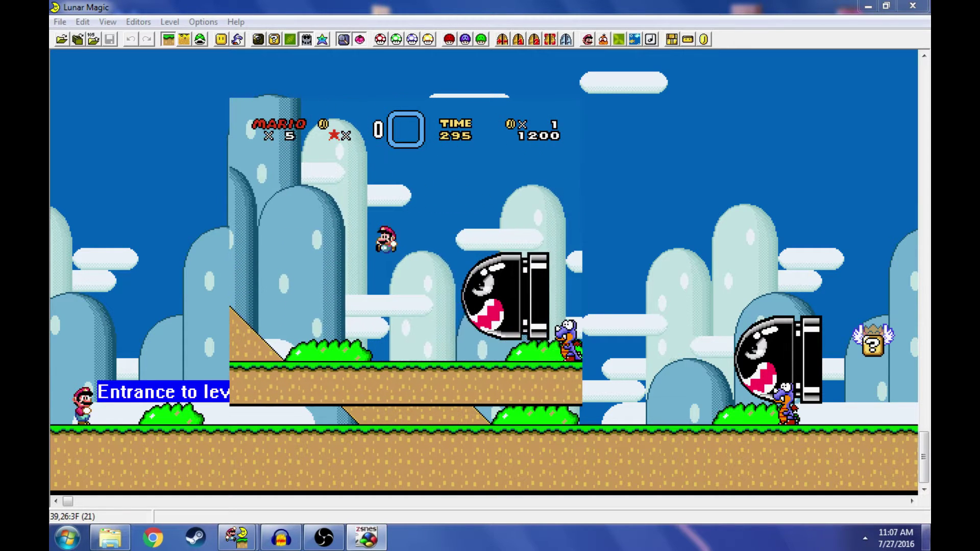
key("Right")
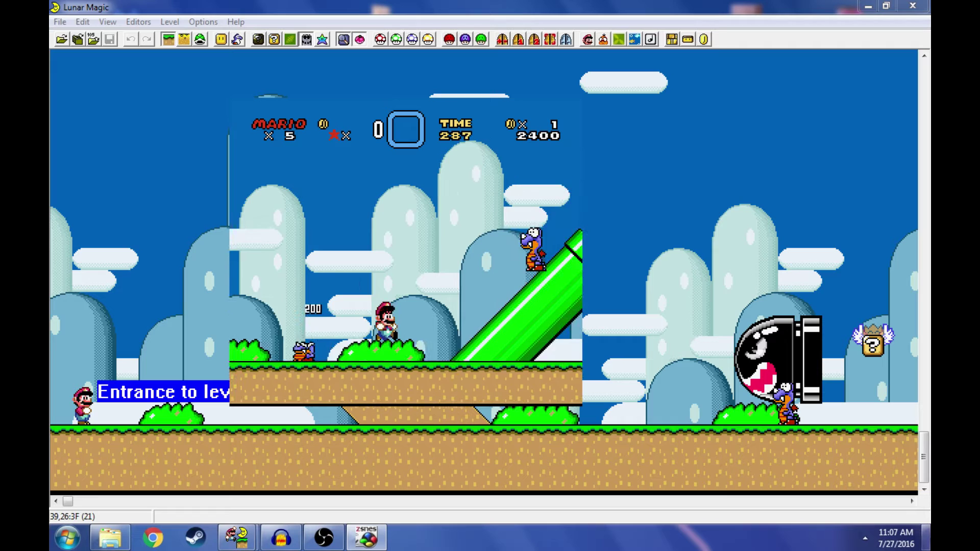
key("Right")
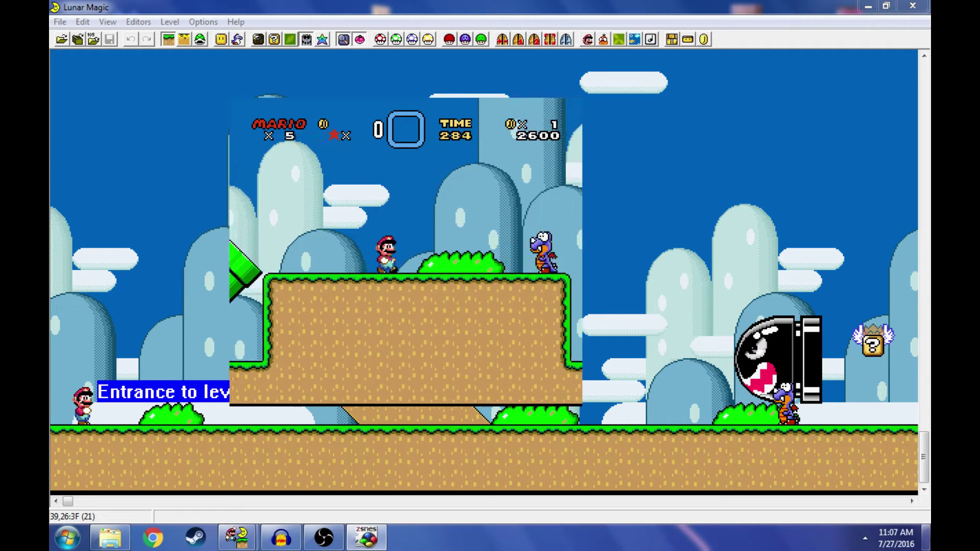
key("x")
key("Right")
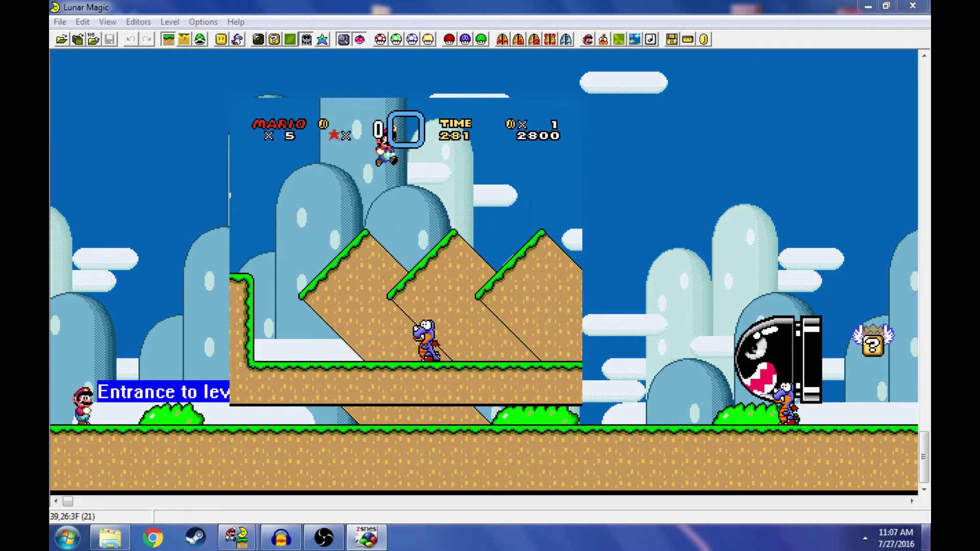
key("z")
key("Right")
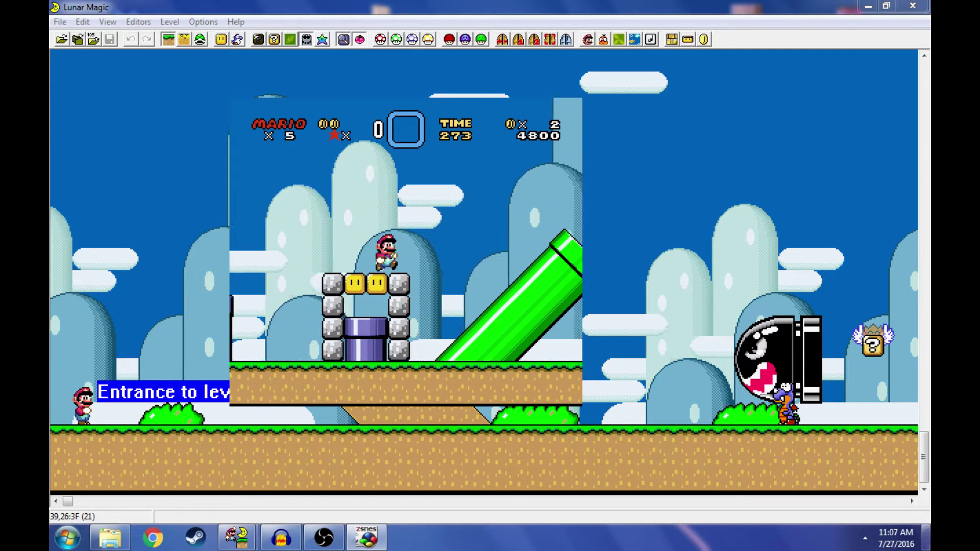
key("Right")
key("x")
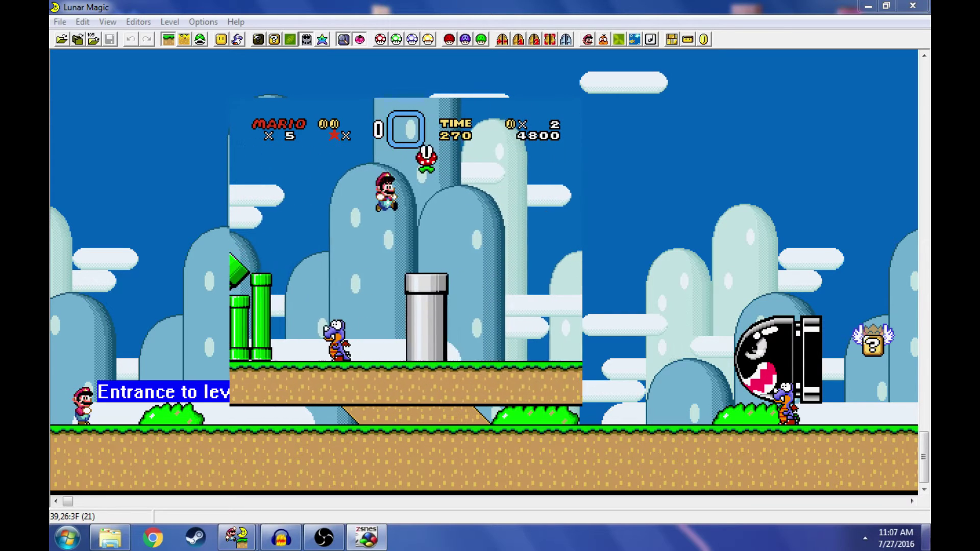
key("Right")
key("x")
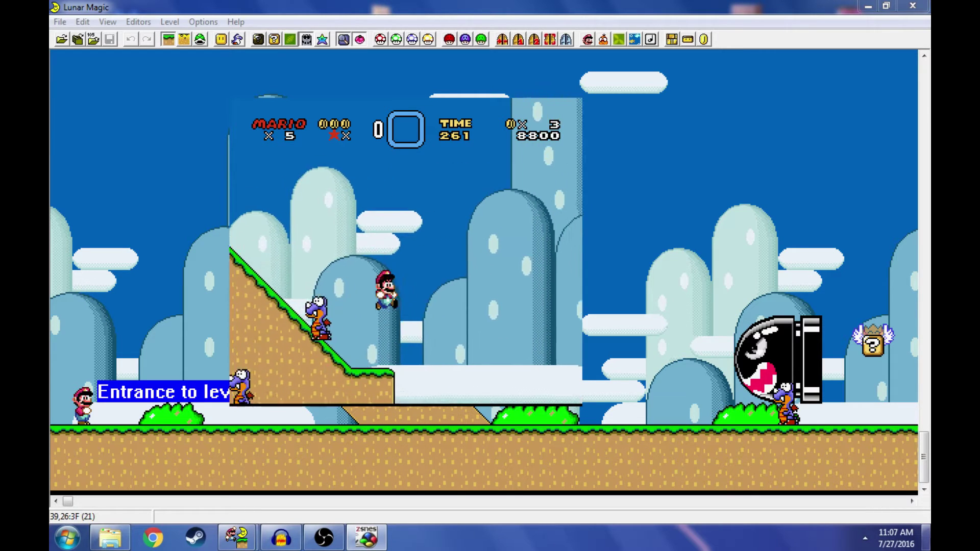
Play through the rest of Yoshi's Island 1, collecting power-ups, and finish the level to return to the overworld map.
key("Right")
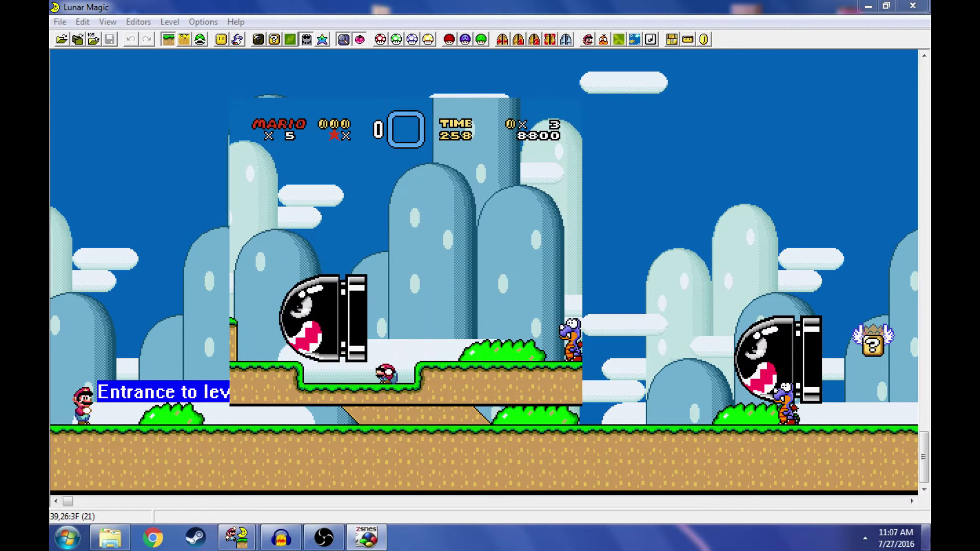
key("Right")
key("x")
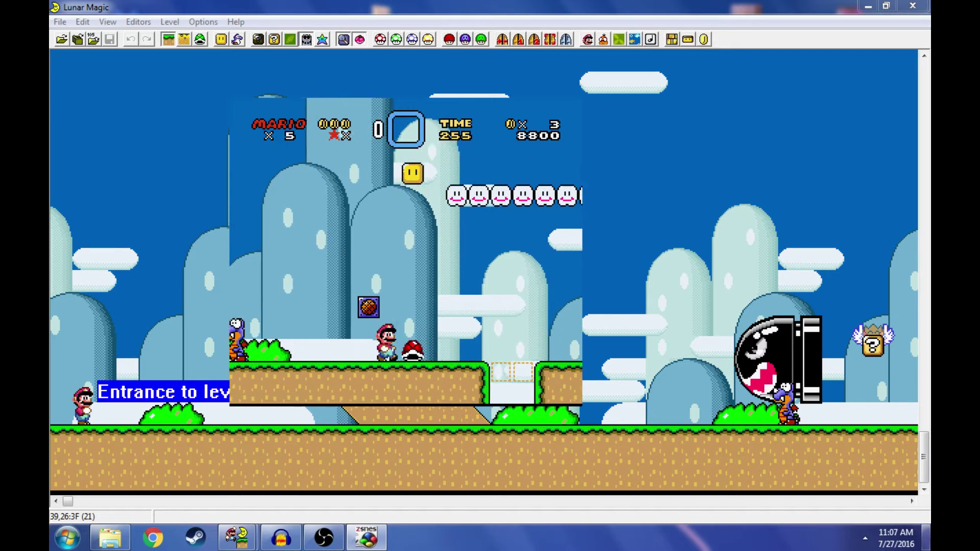
key("Right")
key("x")
key("Right")
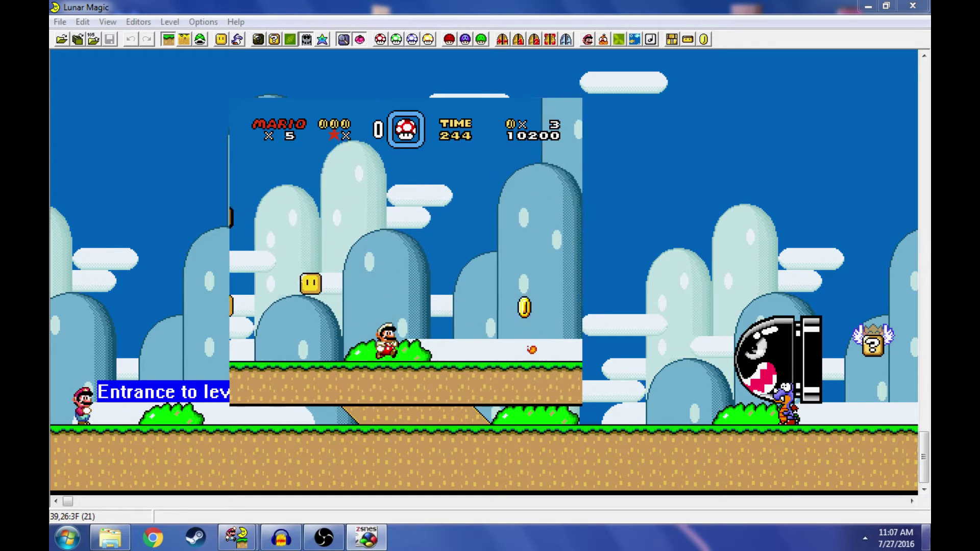
key("Right")
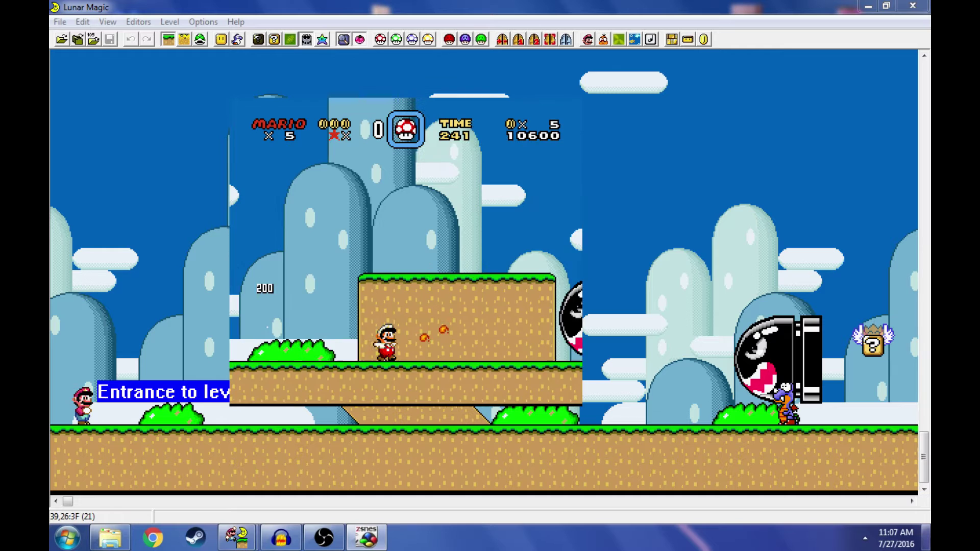
key("x")
key("Right")
key("z")
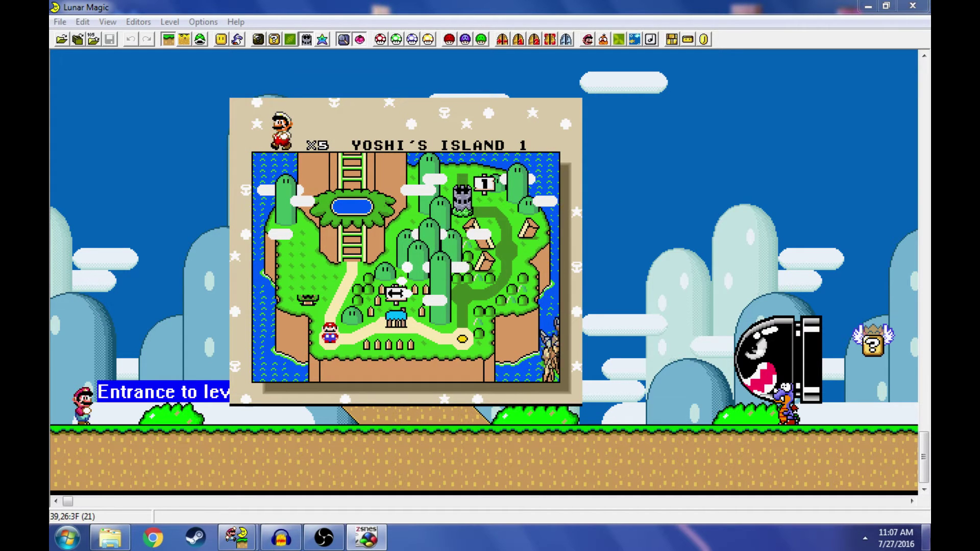
Walk Mario up to the Yellow Switch Palace and back down to Yoshi's Island 1 on the map.
key("Up")
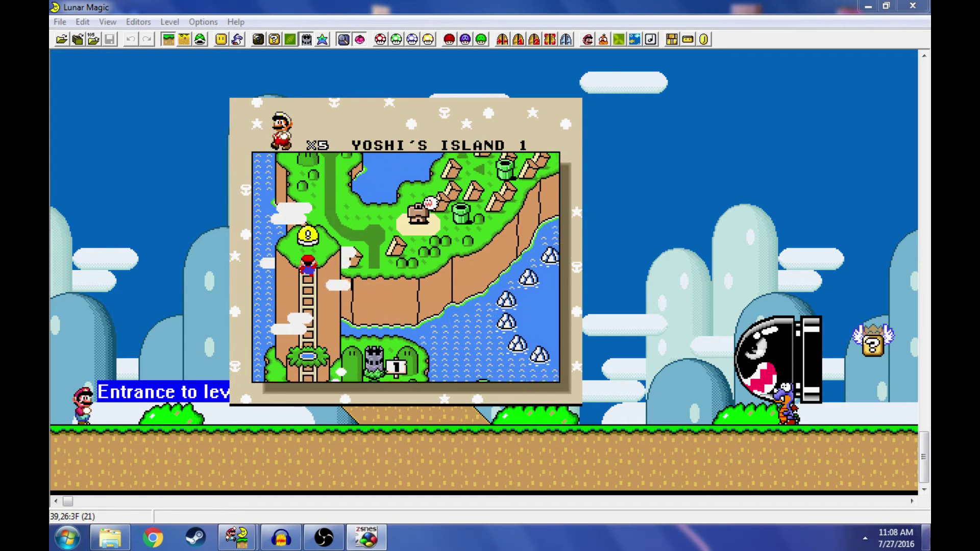
key("Down")
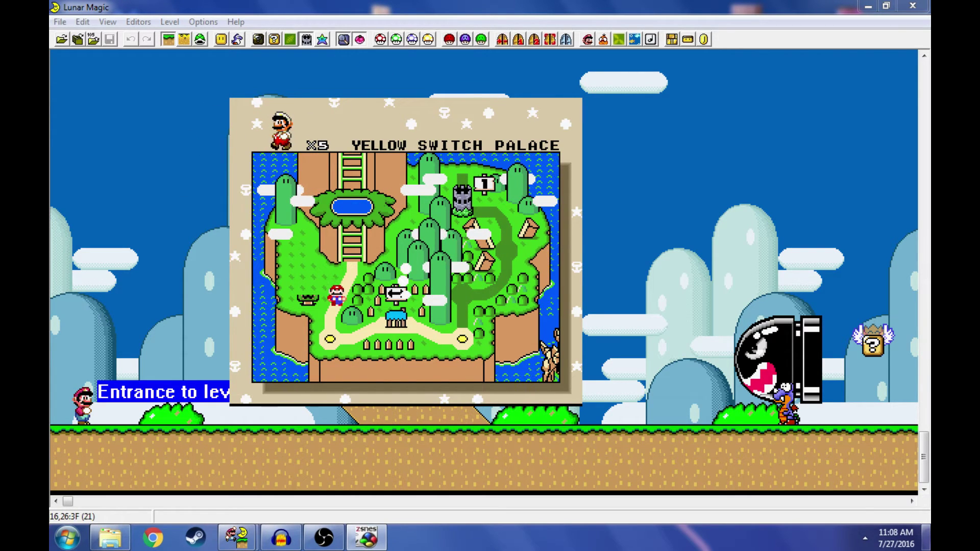
Toggle the BG2, BG1 and BG3 layers off and back on to inspect the overworld map's layers and border.
key("2")
key("2")
key("1")
key("1")
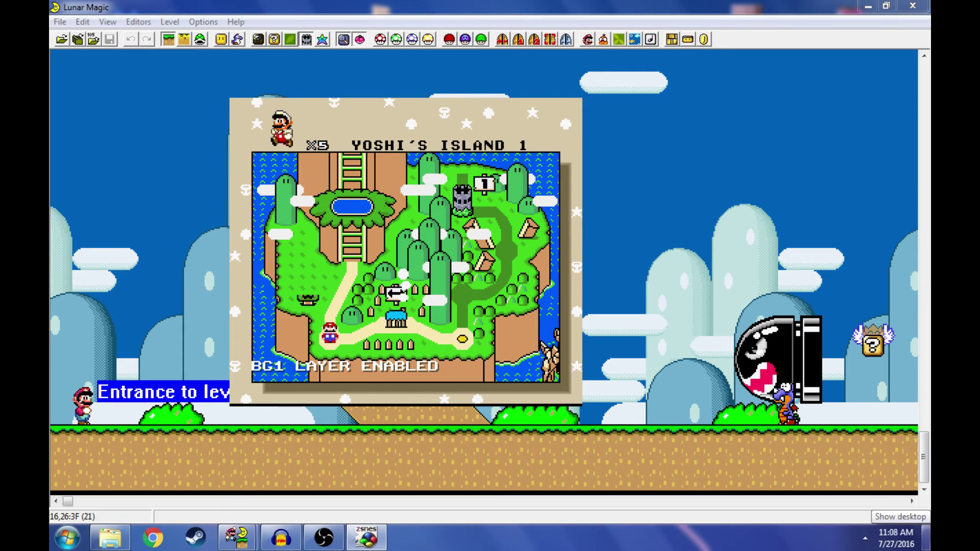
key("3")
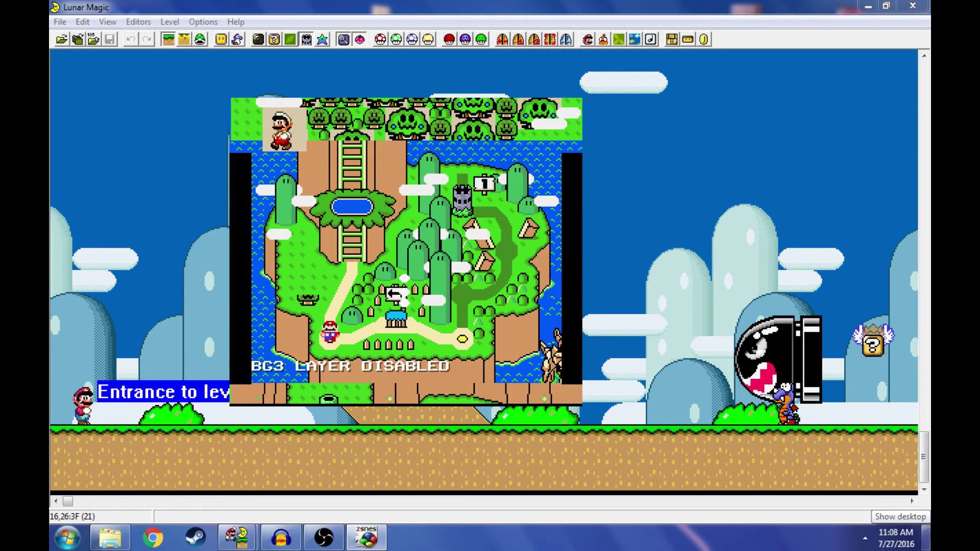
key("3")
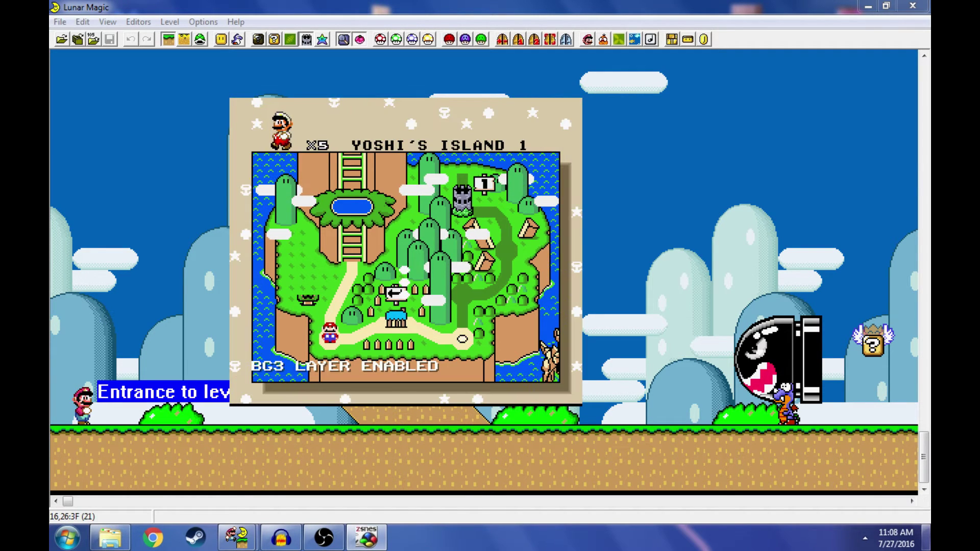
key("3")
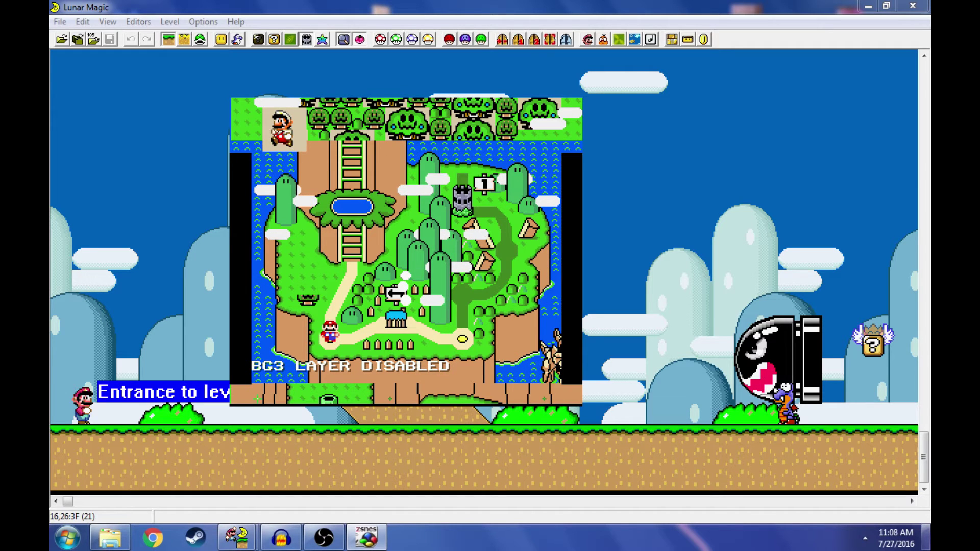
key("3")
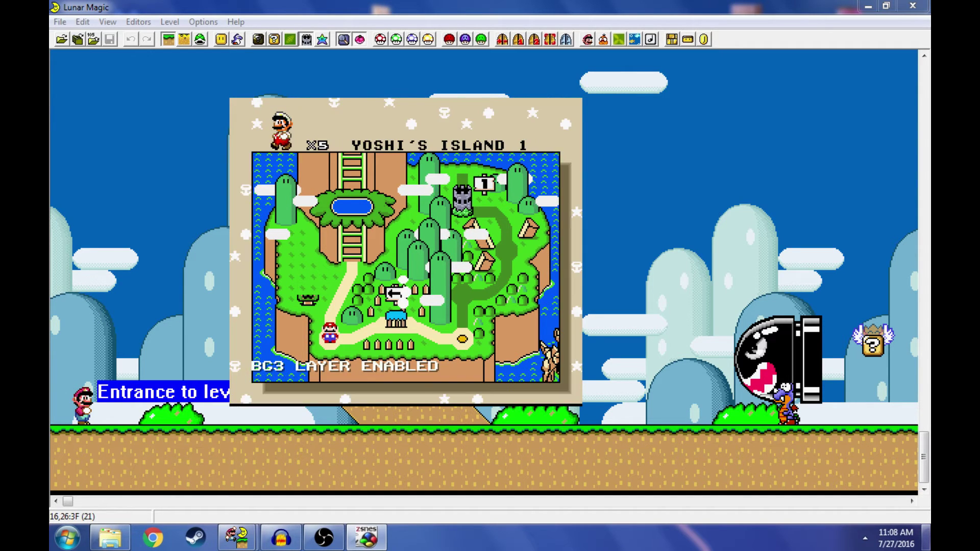
key("3")
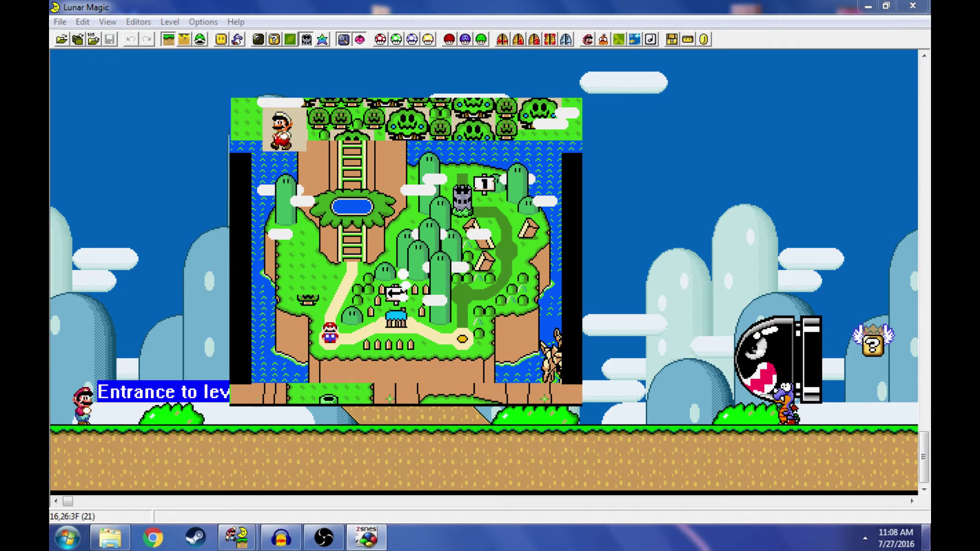
key("3")
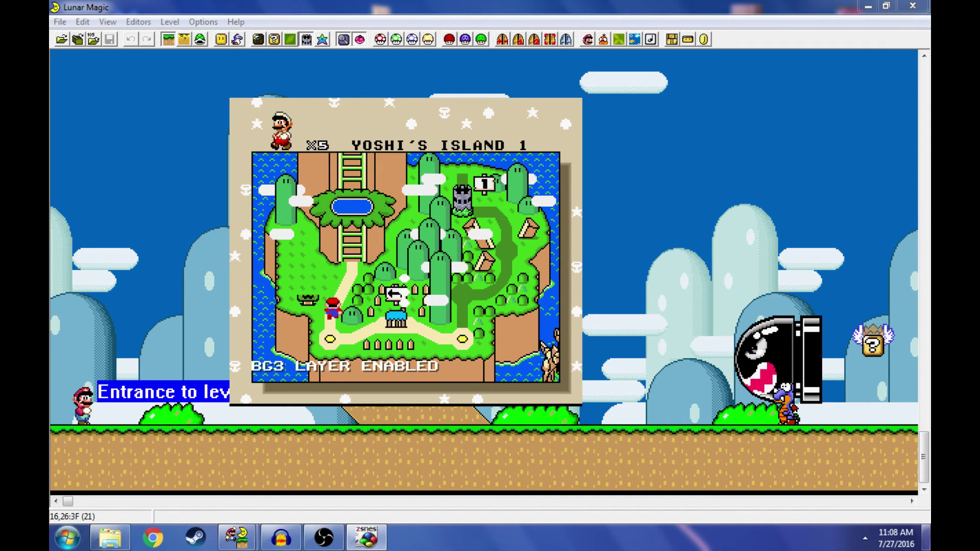
Move along the map to the forest level, enter it, and start running through it while throwing fireballs.
key("Up")
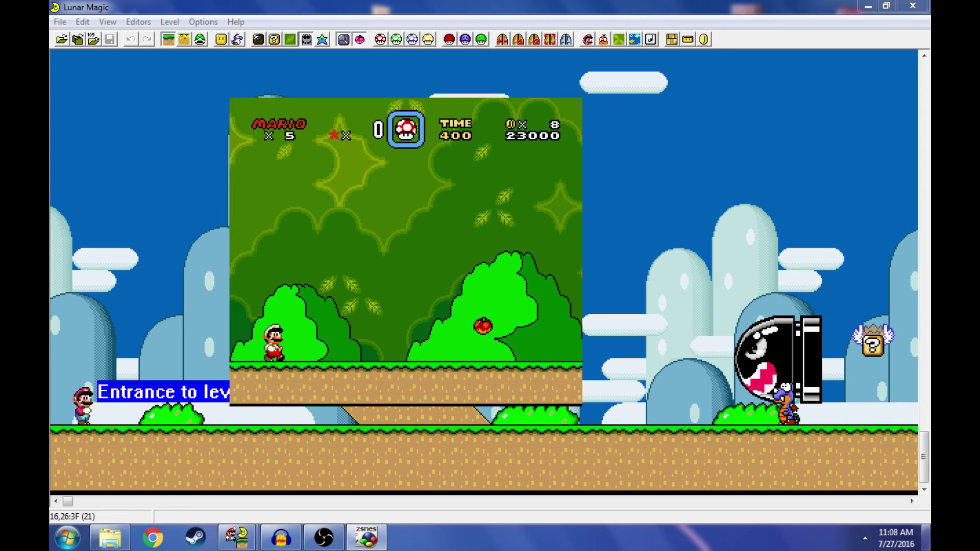
key("Right")
key("a")
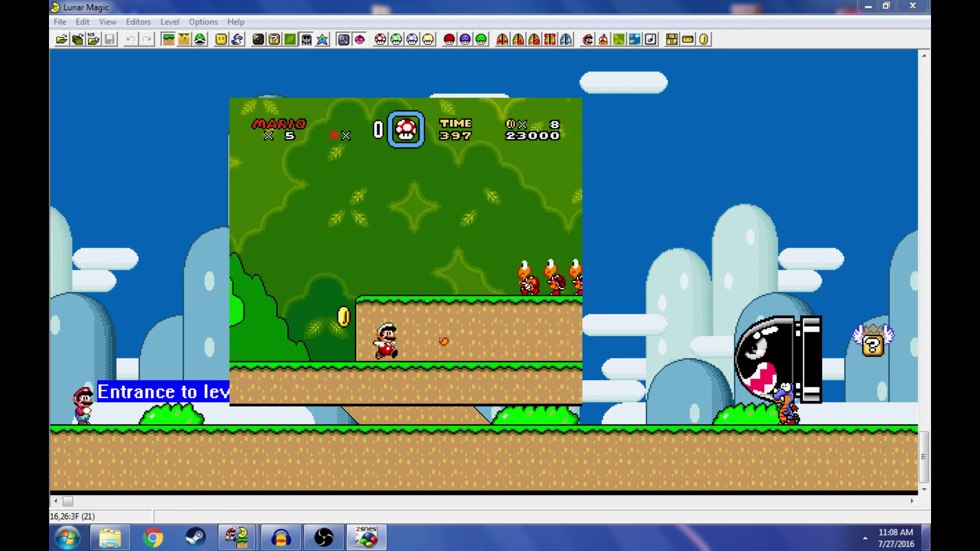